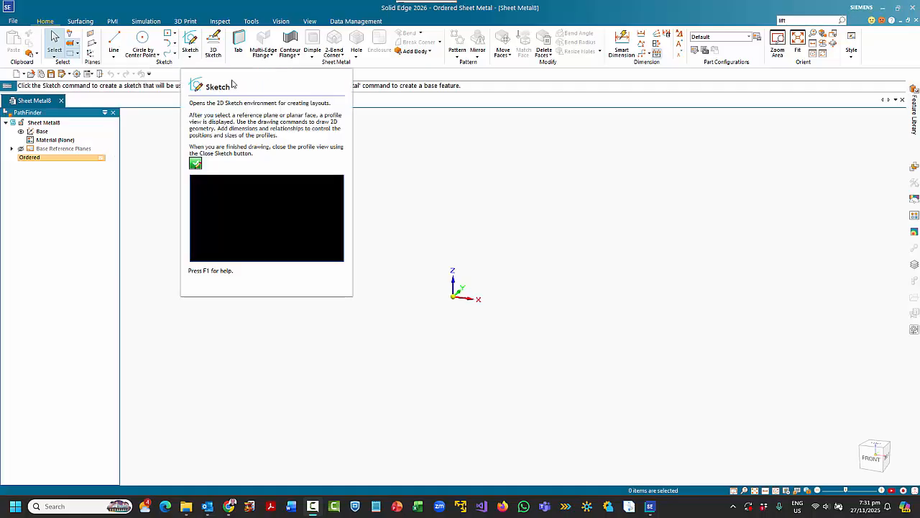
Start a sketch on the front (XZ) plane and draw a symmetric horizontal line 1200 mm long centred on the origin
click(189, 45)
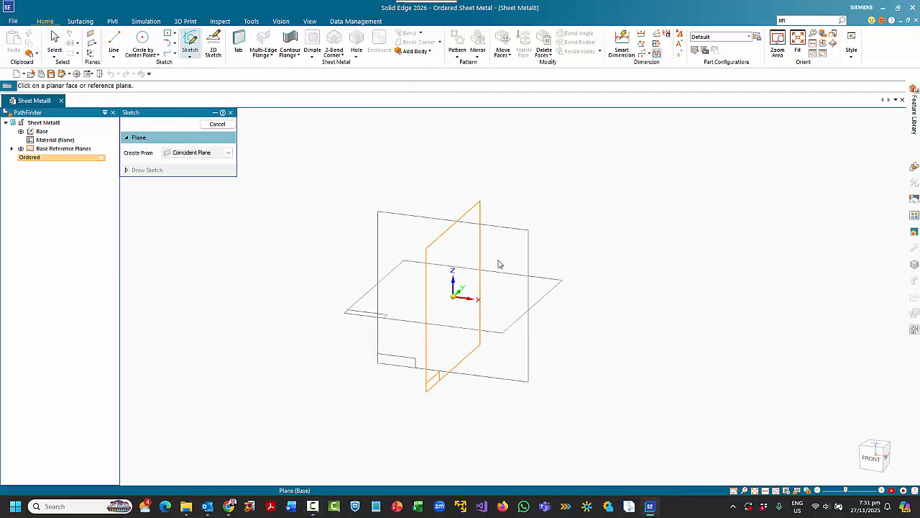
click(511, 247)
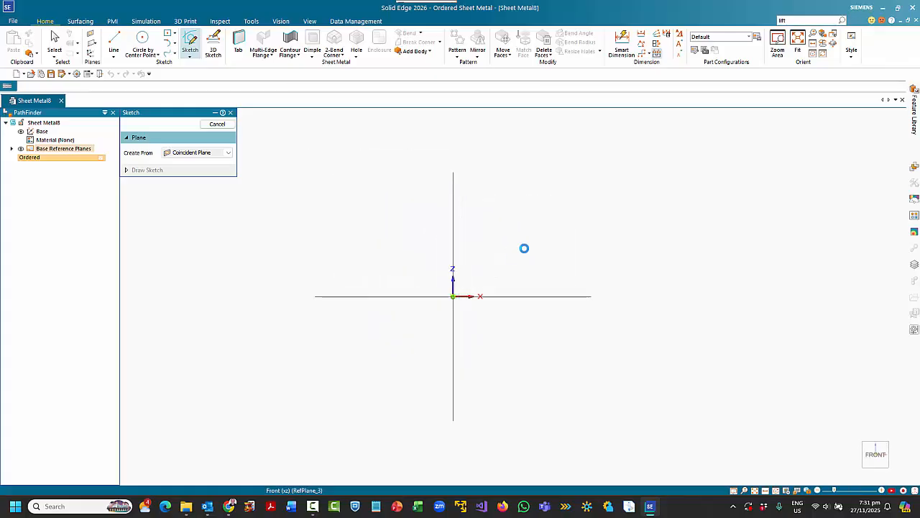
key(l)
scroll(525, 248, down, 5)
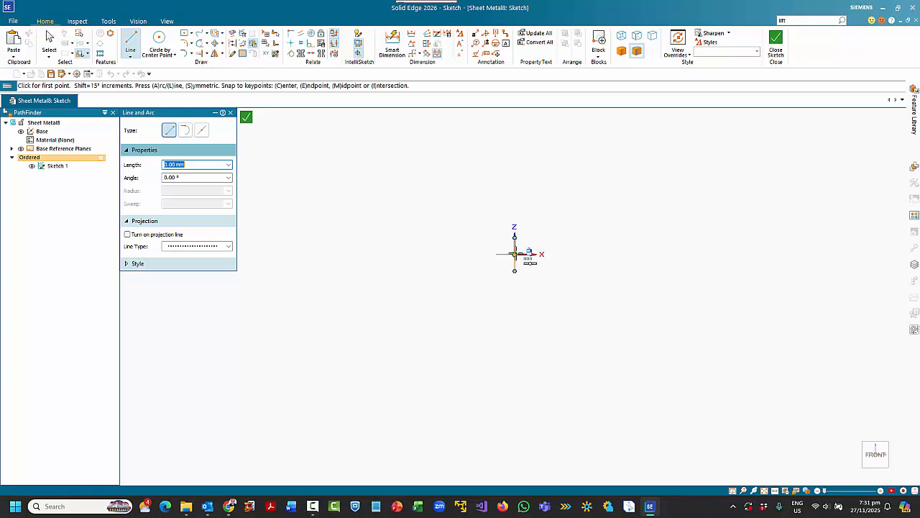
click(515, 253)
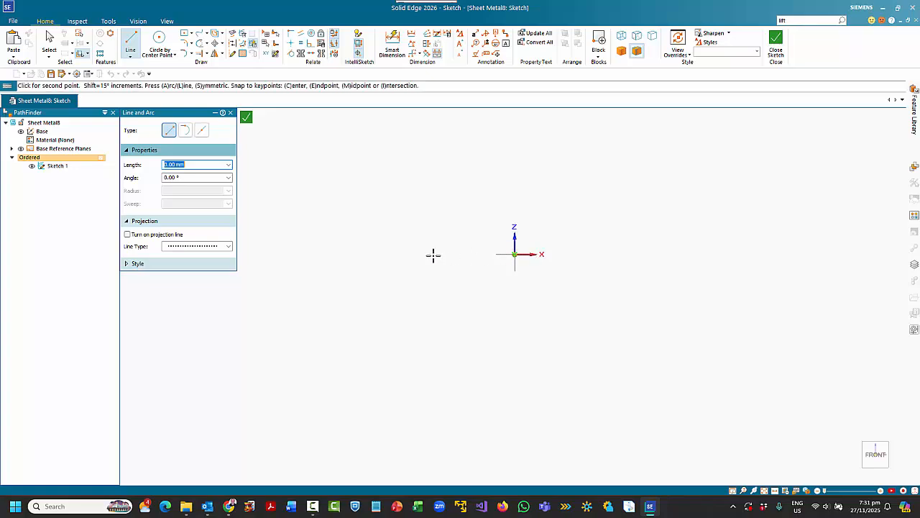
key(a)
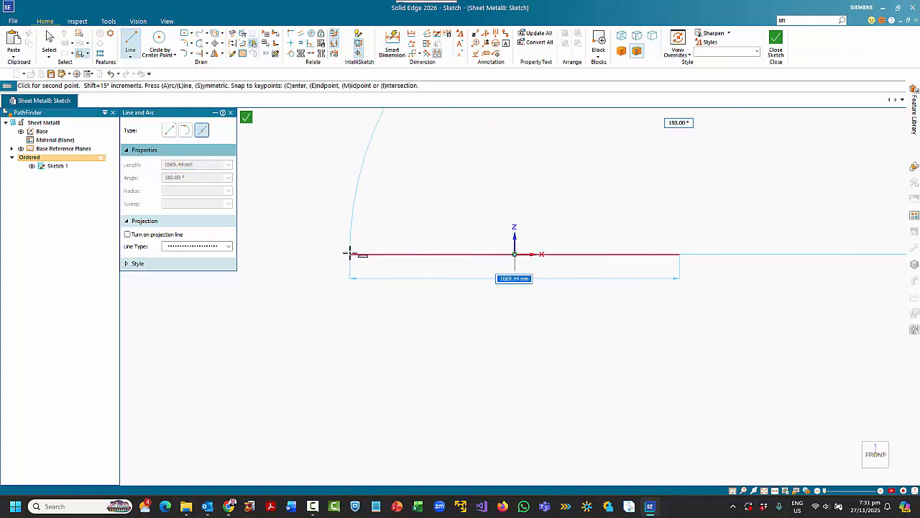
text(1200)
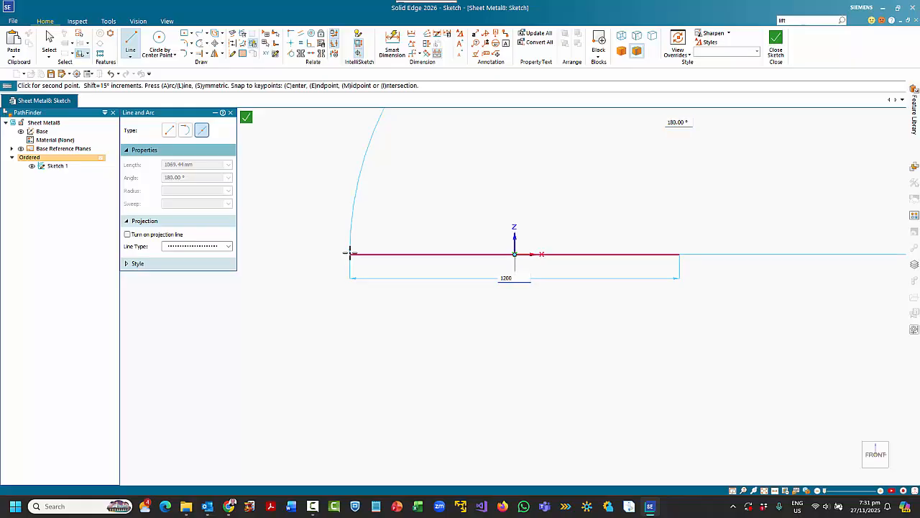
key(Tab)
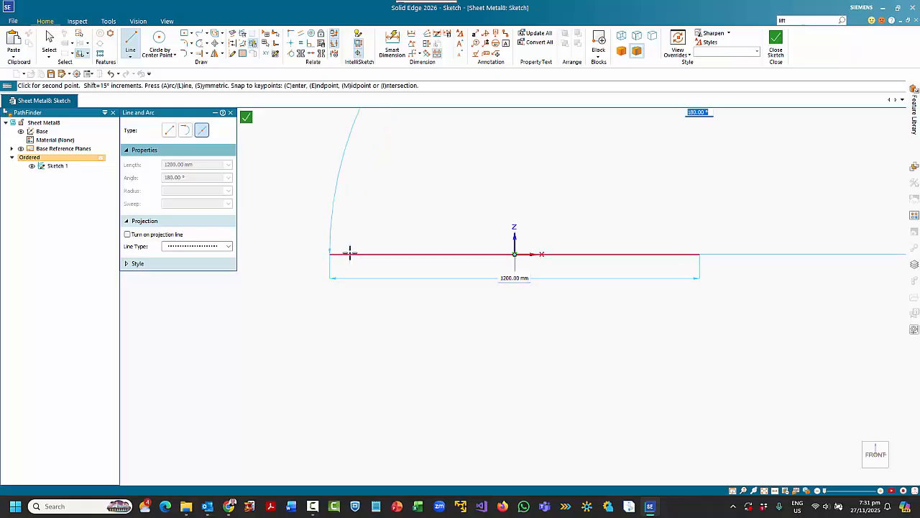
click(350, 253)
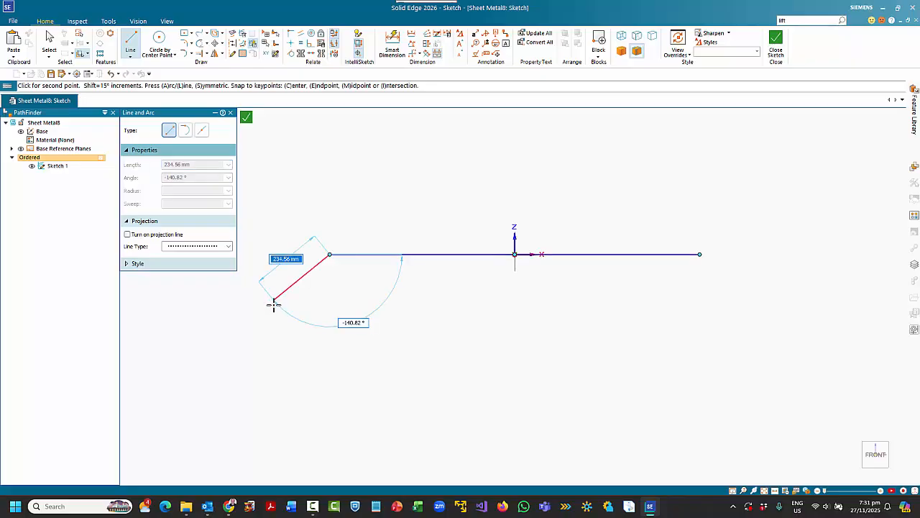
Draw a 450 mm line at -135° from the left end of the horizontal line
key(Tab)
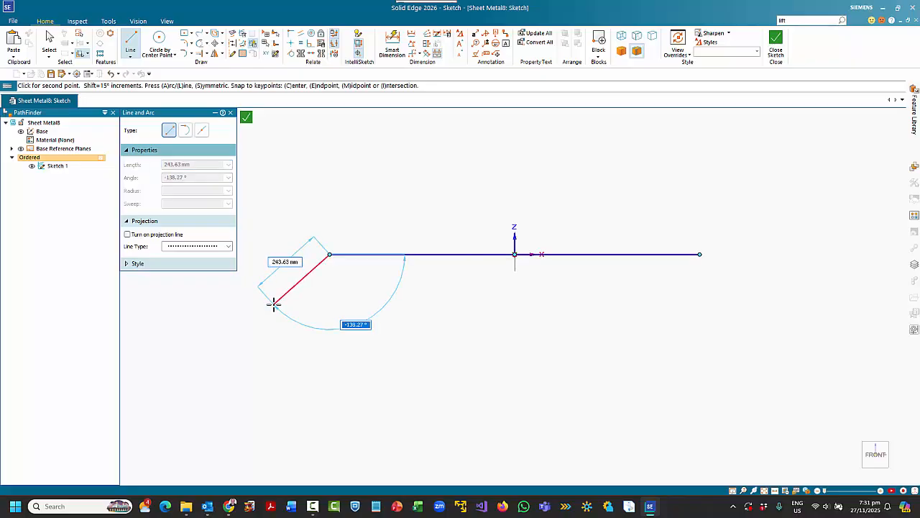
key(BackSpace)
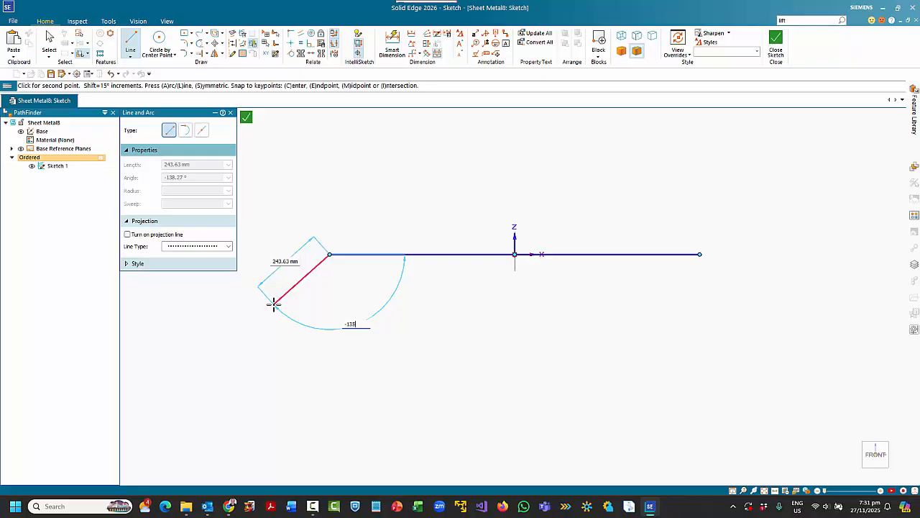
key(Return)
key(Tab)
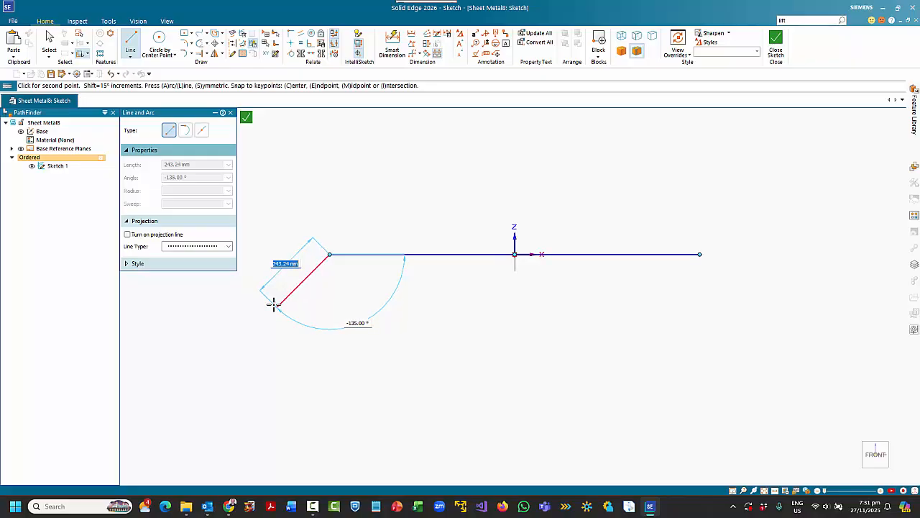
text(450)
key(Return)
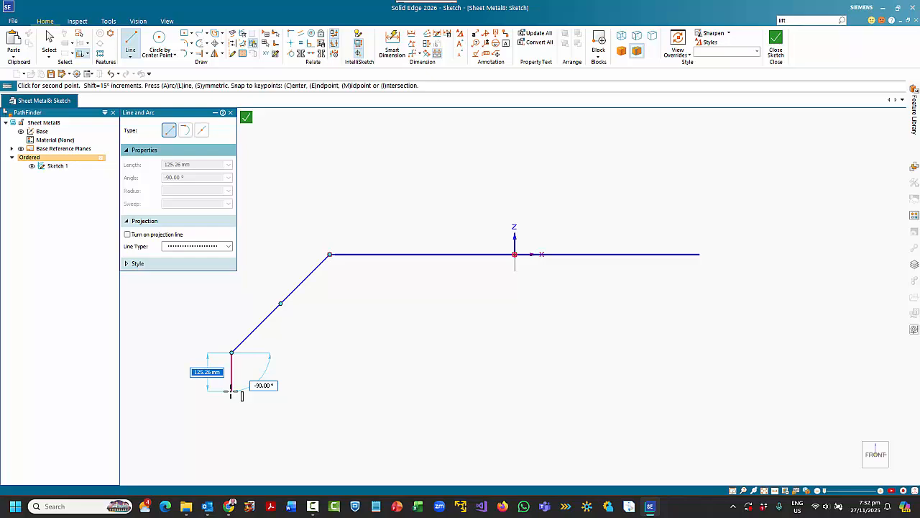
Add a 400 mm vertical line downward from the end of the left sloped line and end the line chain
text(400)
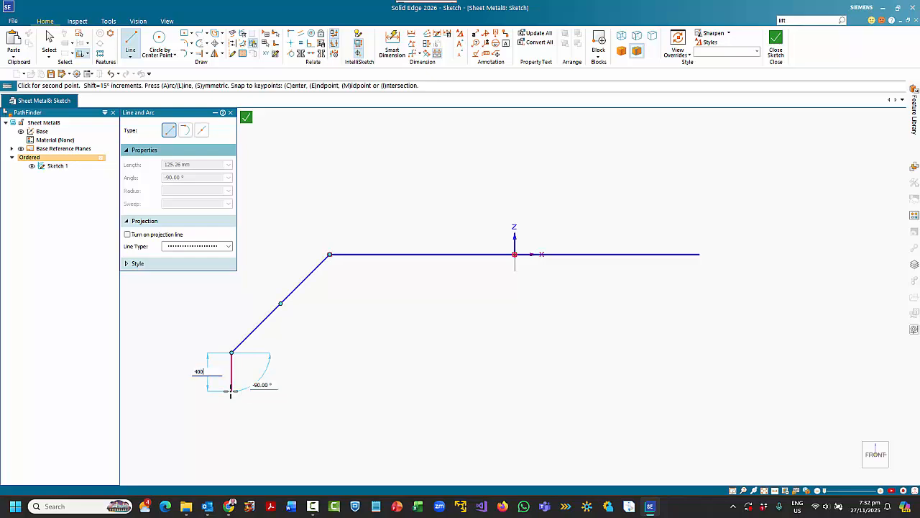
key(Tab)
key(Return)
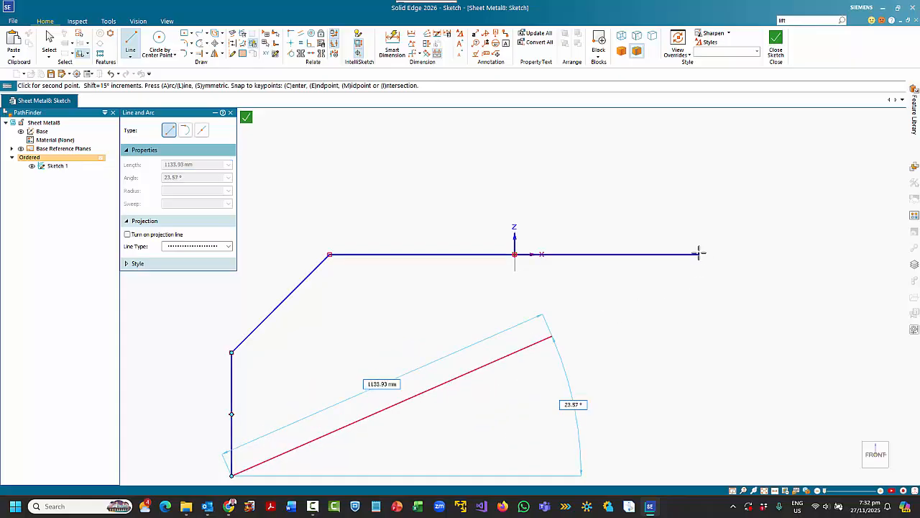
right_click(692, 294)
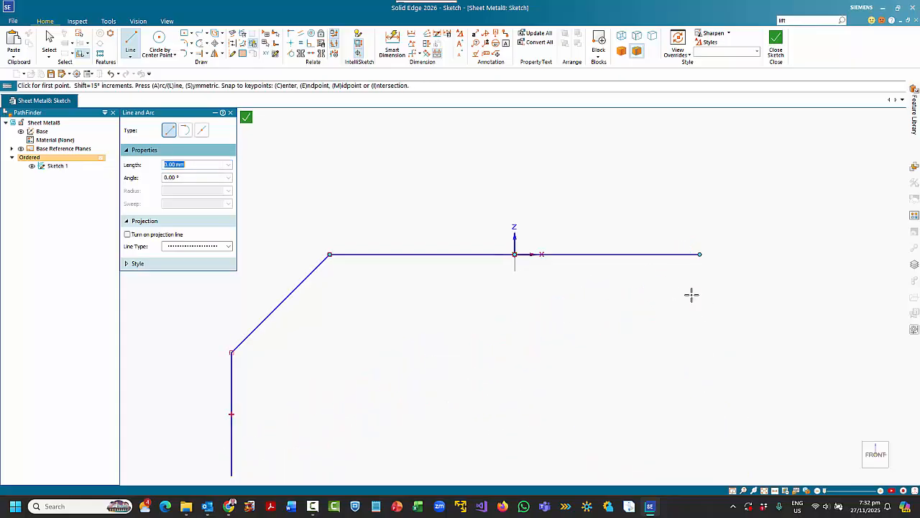
Draw the matching right side with a 450 mm line at -45° and a 400 mm vertical line downward, then close the sketch
click(699, 254)
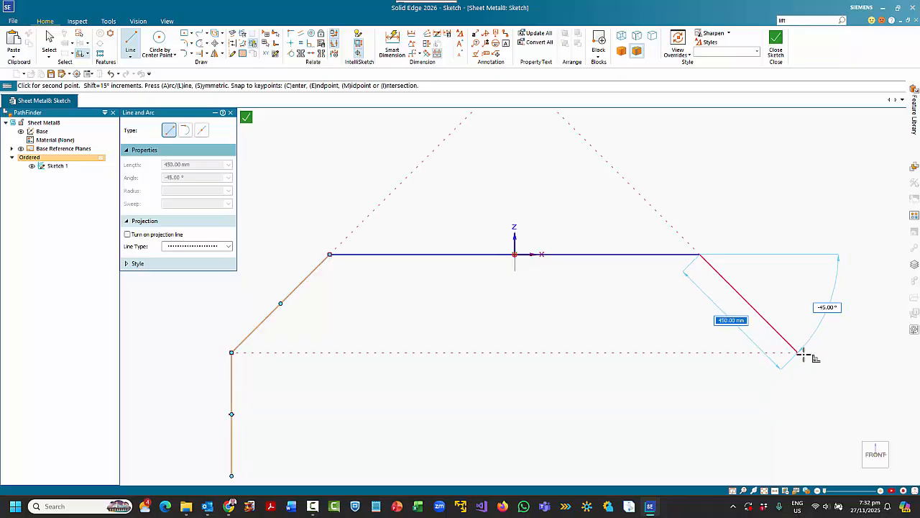
click(802, 353)
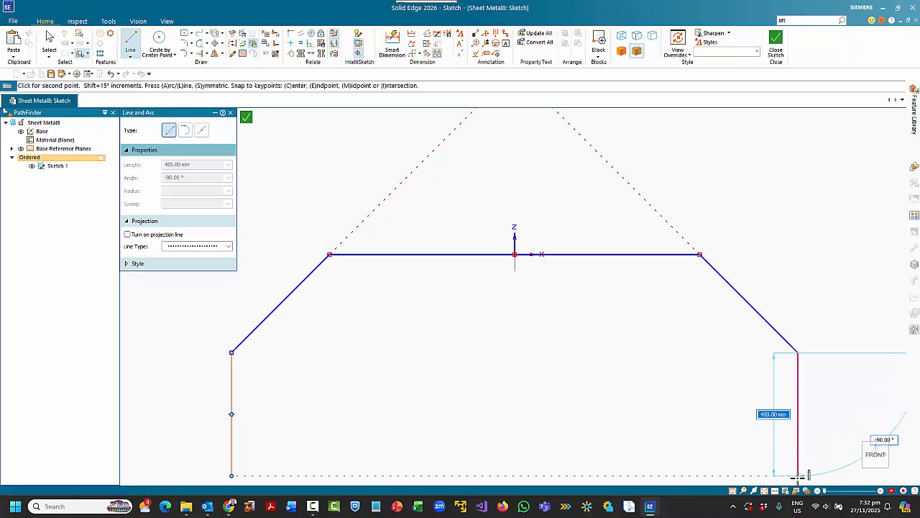
click(798, 475)
right_click(615, 379)
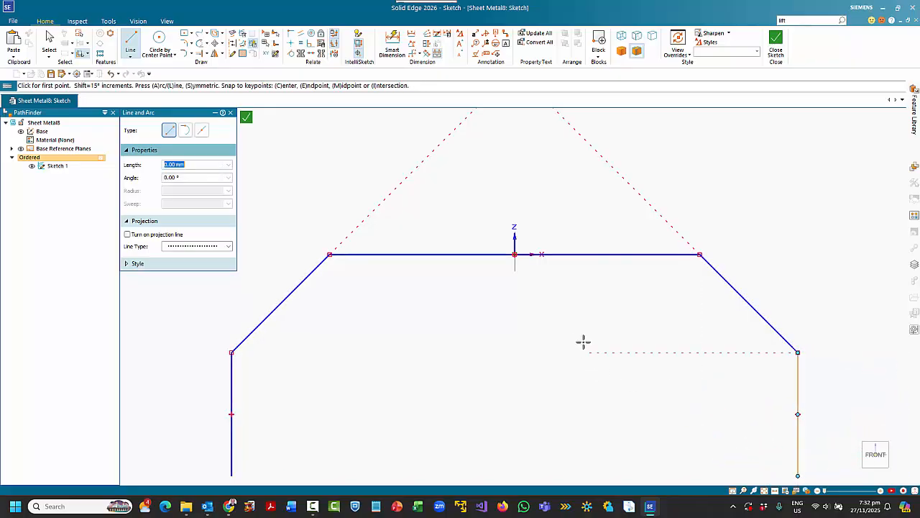
scroll(559, 353, down, 1)
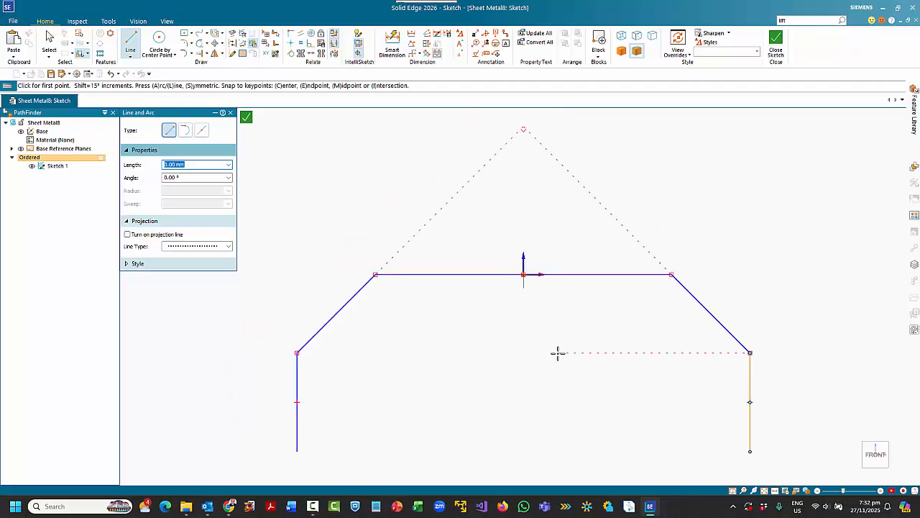
click(248, 119)
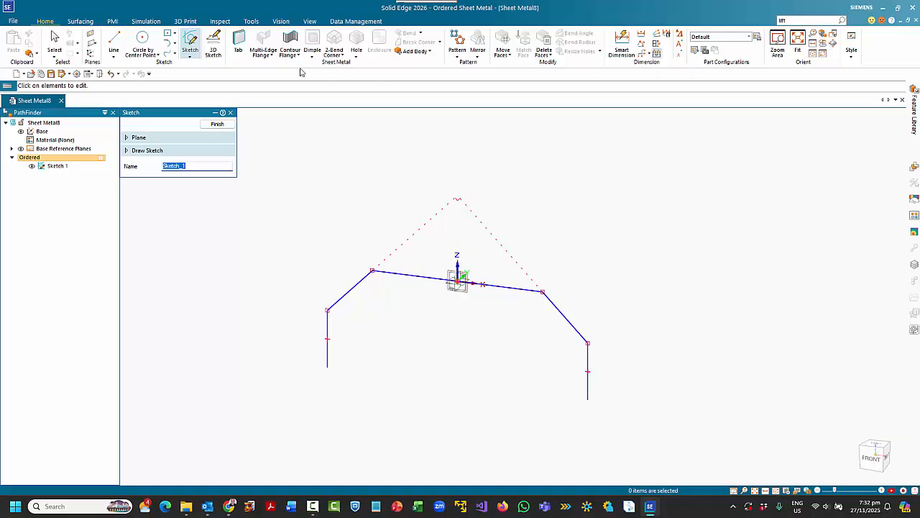
Create a contour flange from the whole sketch chain with 2 mm thickness toward the inside and a 50 mm extent
click(291, 44)
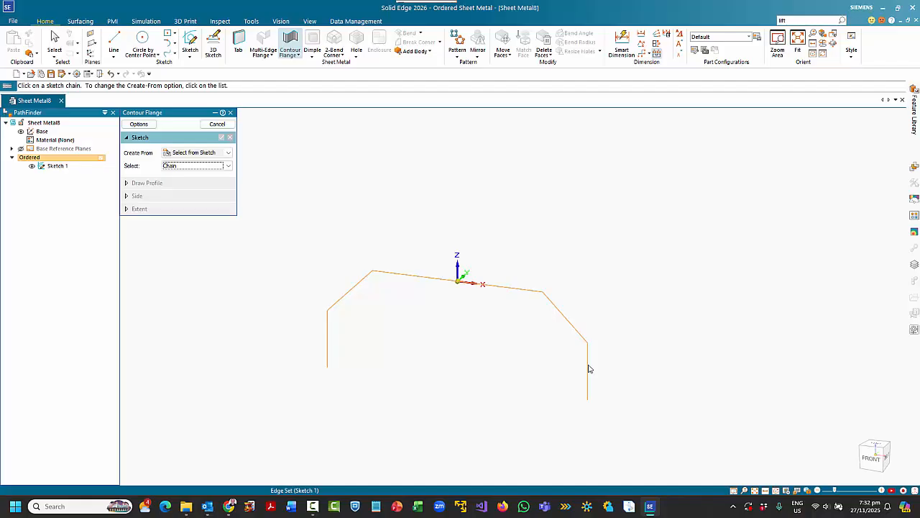
click(631, 337)
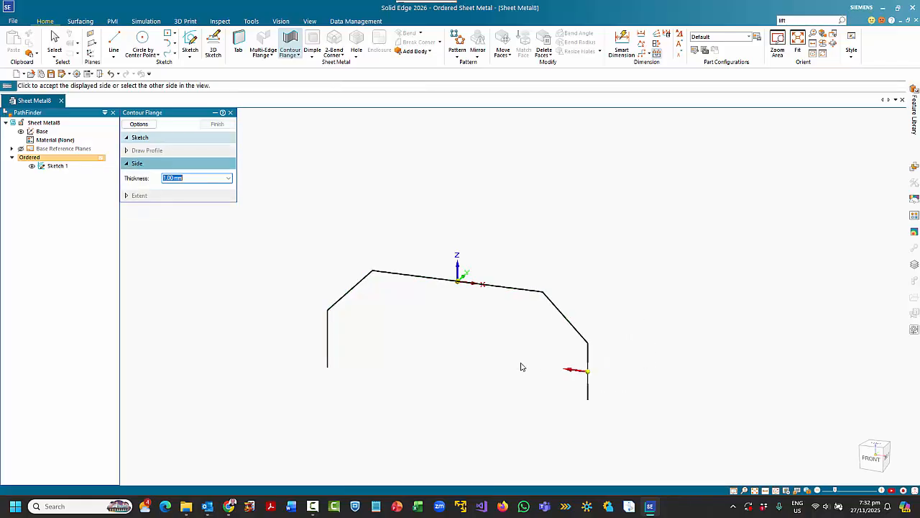
text(2)
key(Tab)
click(545, 368)
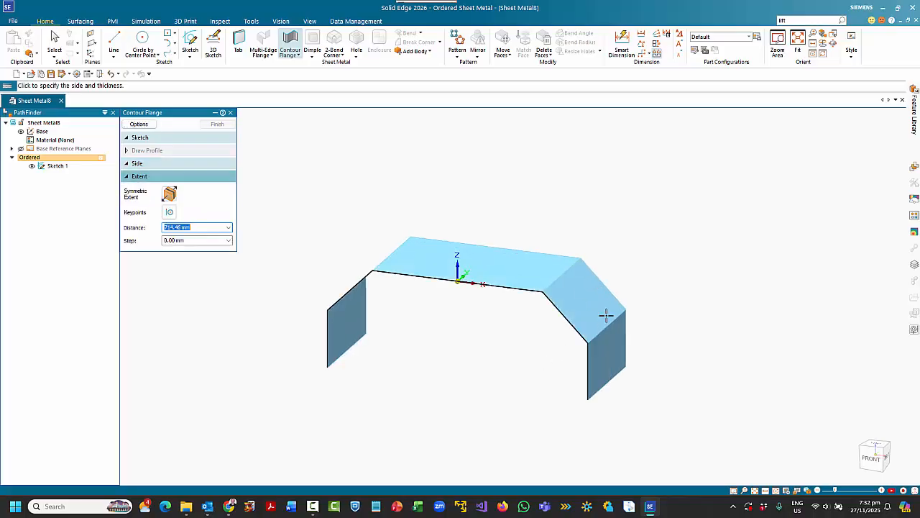
text(50)
key(Return)
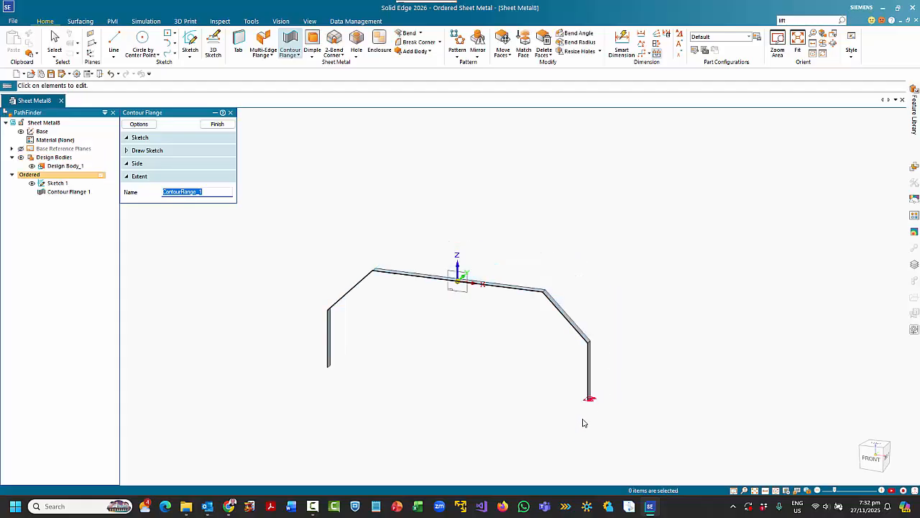
scroll(589, 407, up, 5)
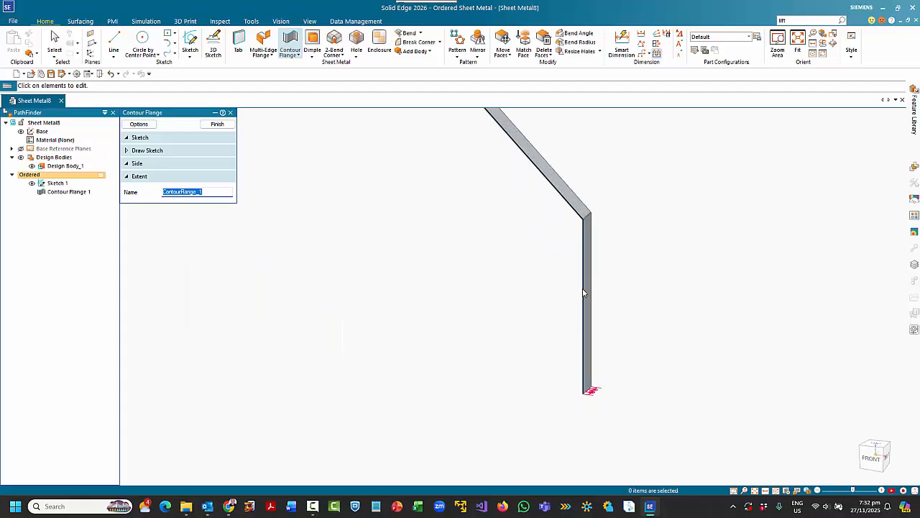
key(Return)
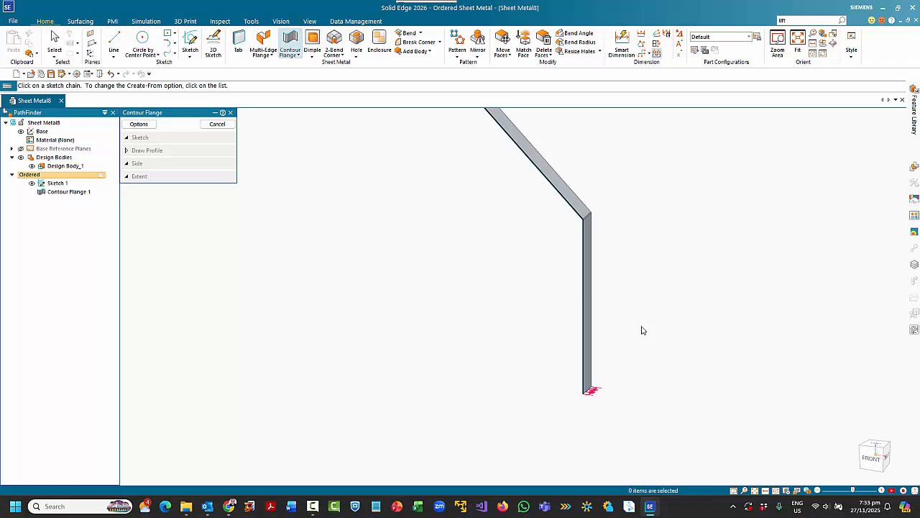
key(Escape)
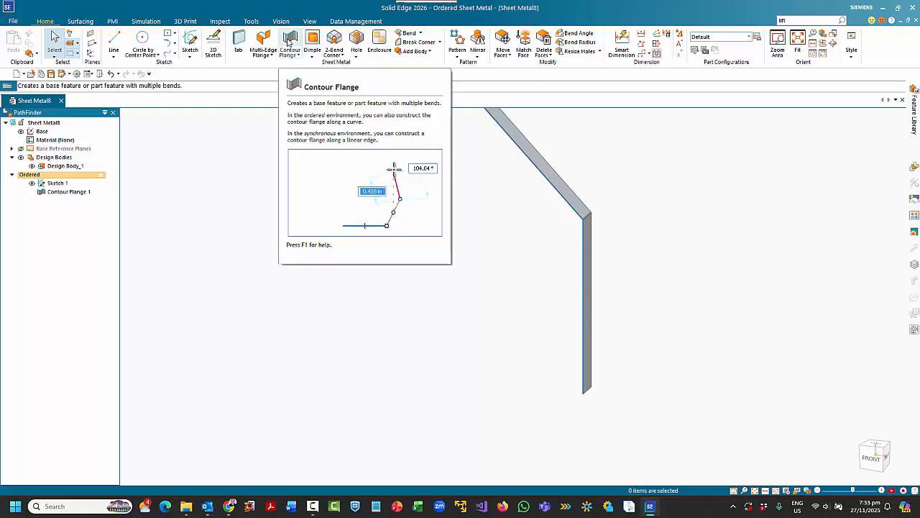
Start another contour flange with its profile plane normal to the right leg's front vertical edge, at the edge's lower end
click(288, 43)
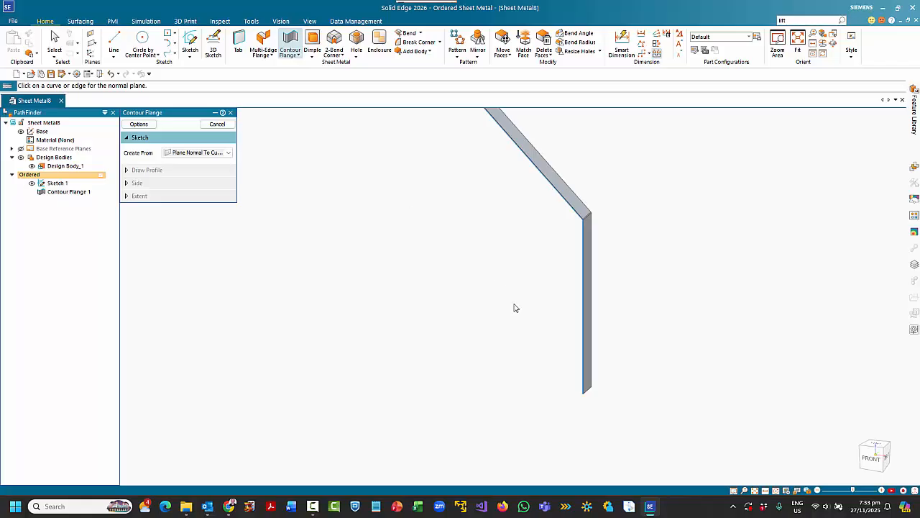
click(584, 395)
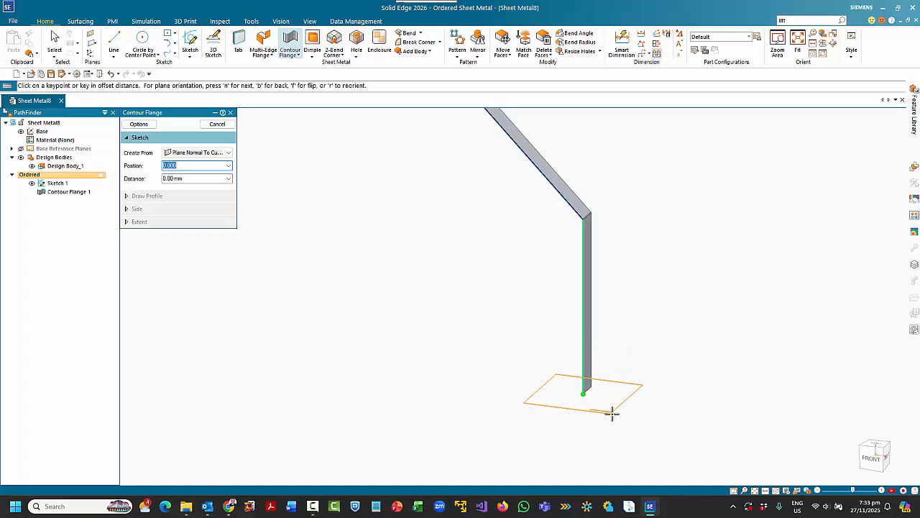
click(611, 412)
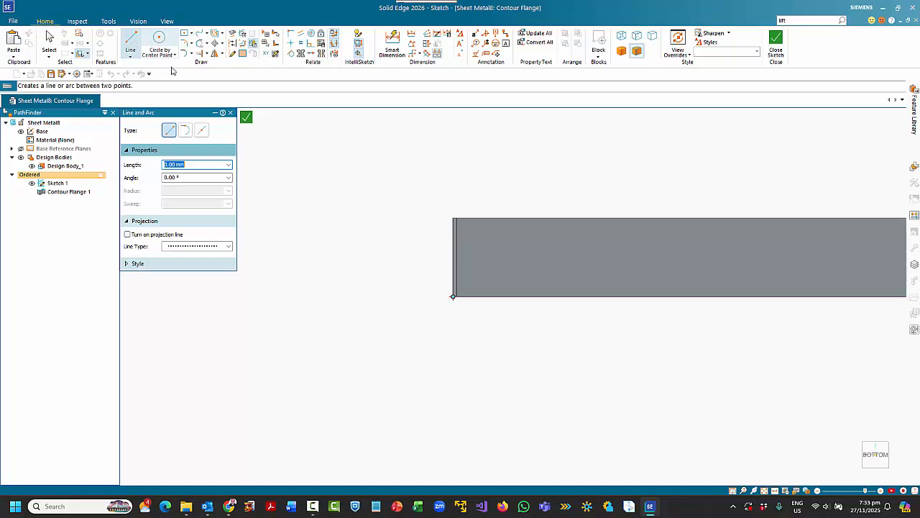
Draw a 50 mm horizontal line at 0° inward from the corner at the leg's front edge
scroll(475, 282, up, 2)
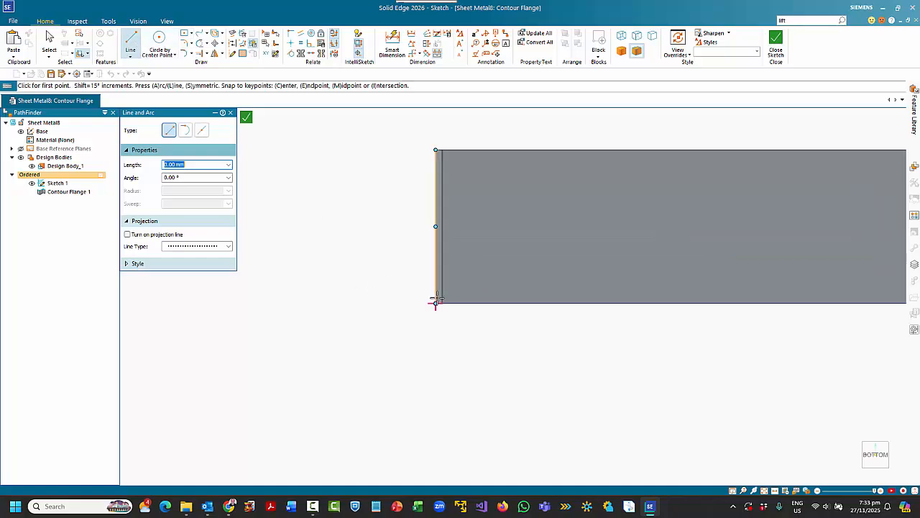
click(436, 301)
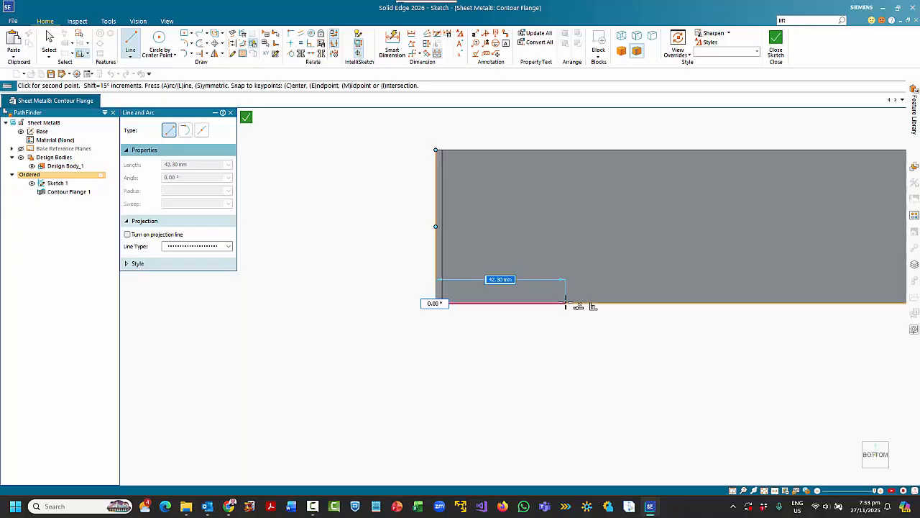
text(50)
key(Tab)
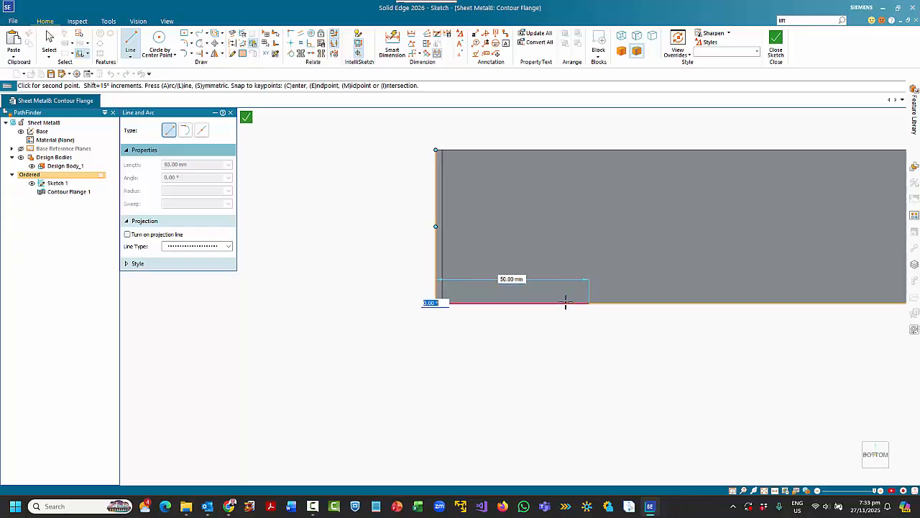
click(568, 302)
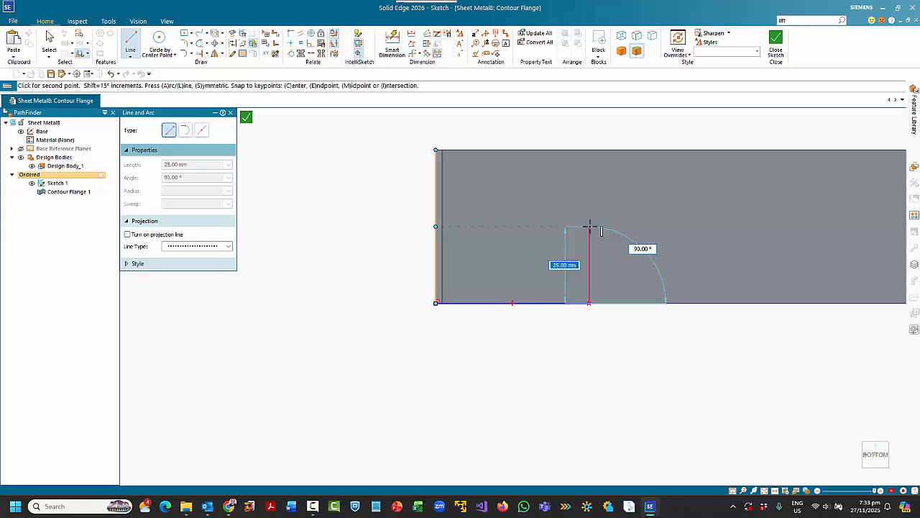
Add a 24.5 mm line at 90° from the end of the 50 mm line and close the profile sketch
text(24)
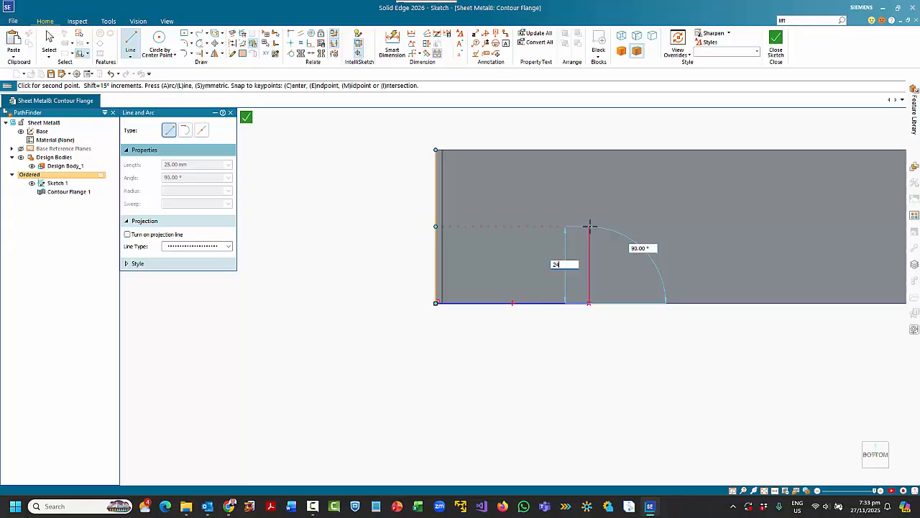
text(.5)
key(Tab)
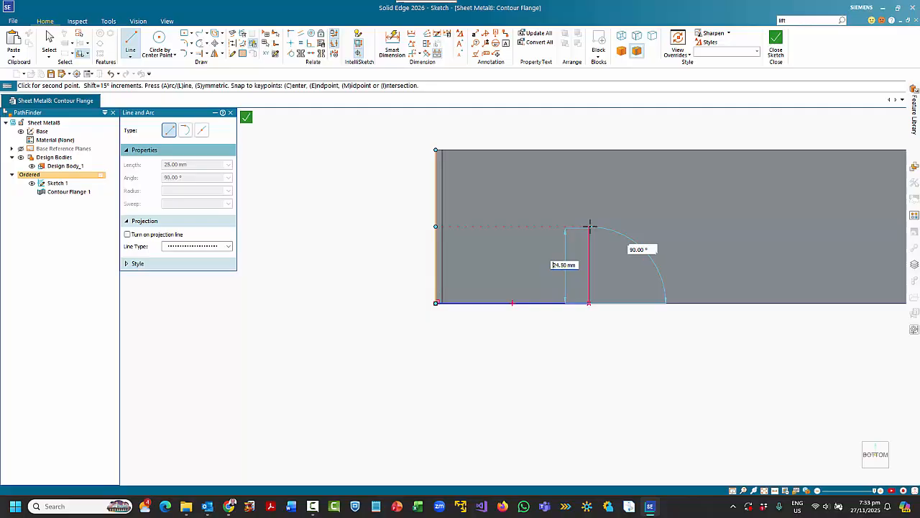
click(589, 227)
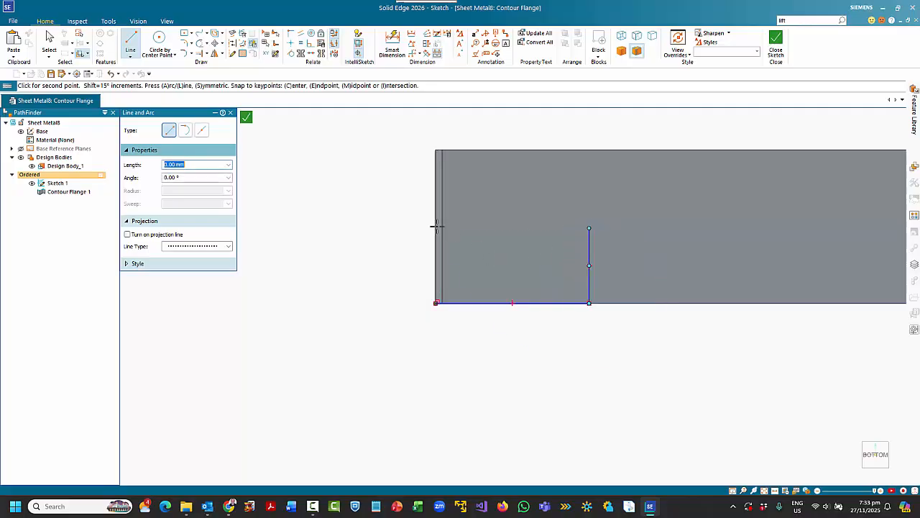
click(247, 117)
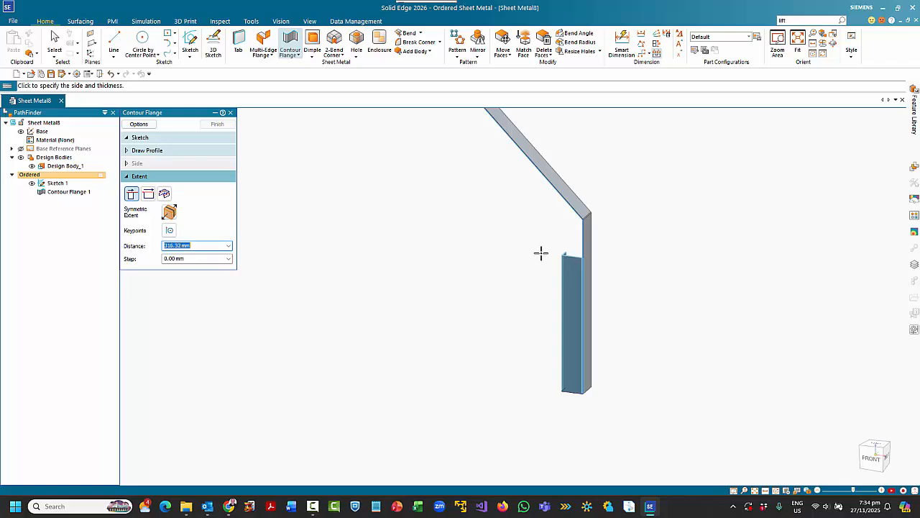
Extend the contour flange profile along the frame's whole front edge chain and accept the result
click(164, 194)
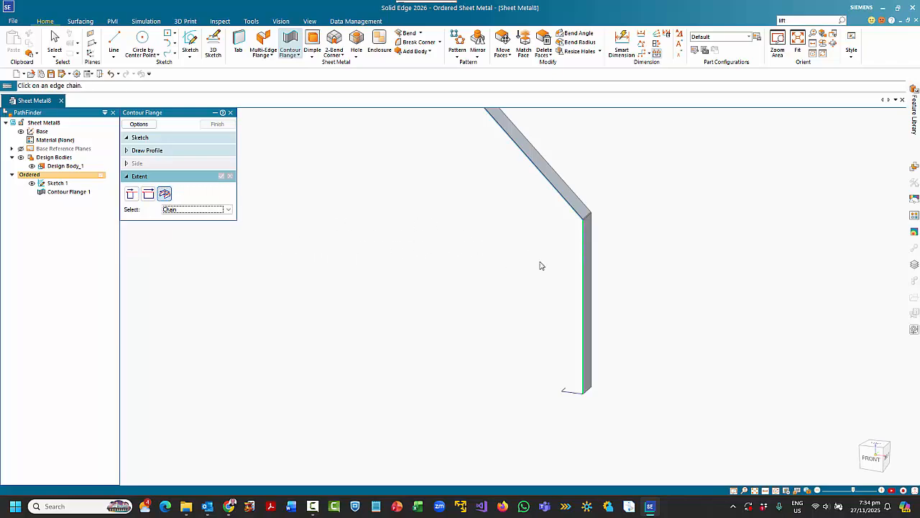
scroll(540, 263, down, 3)
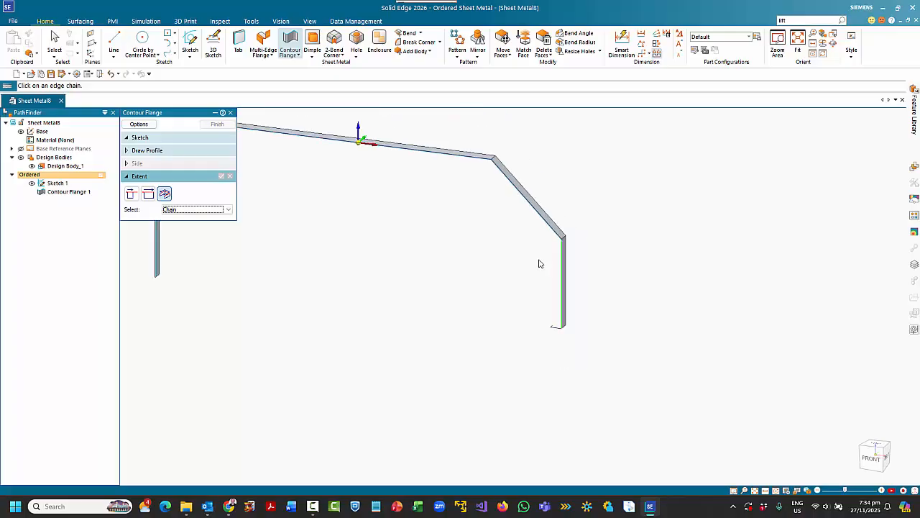
click(530, 210)
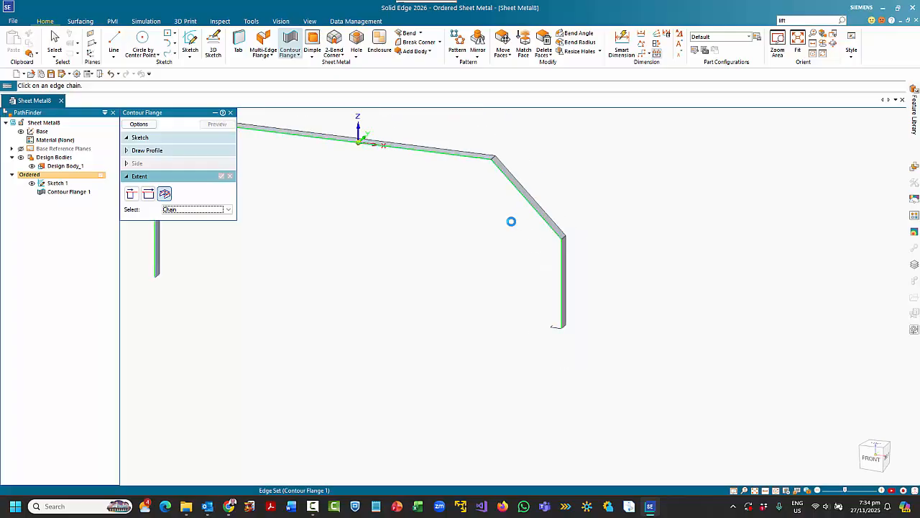
right_click(475, 258)
right_click(240, 263)
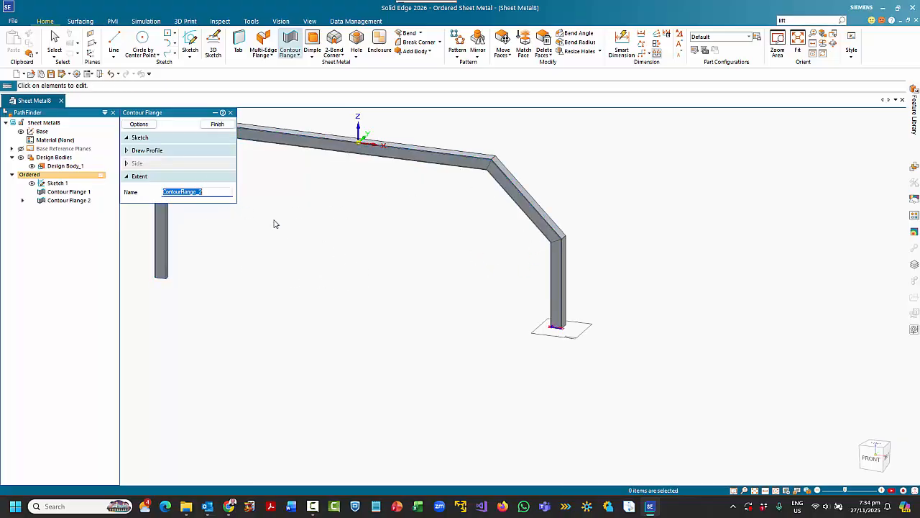
Set the interior corner gap of the front contour flange to 0.5 mm and complete the flange
click(150, 125)
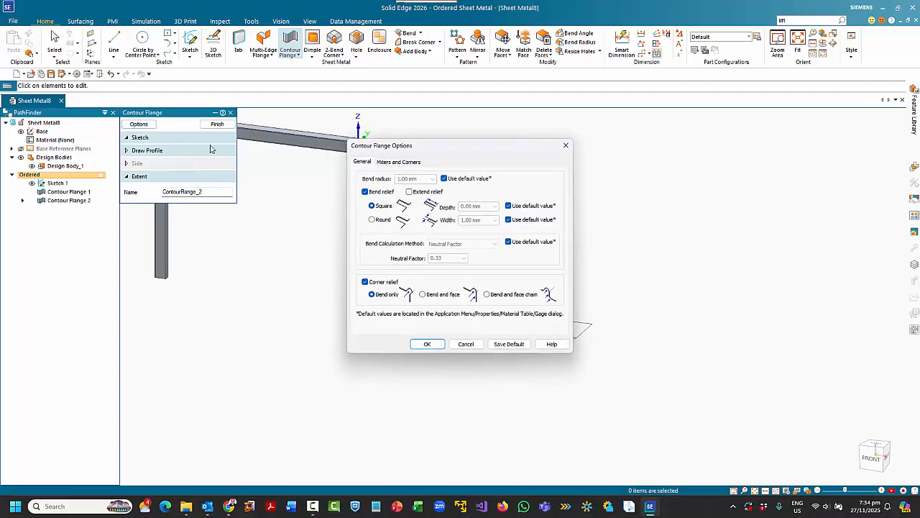
click(399, 161)
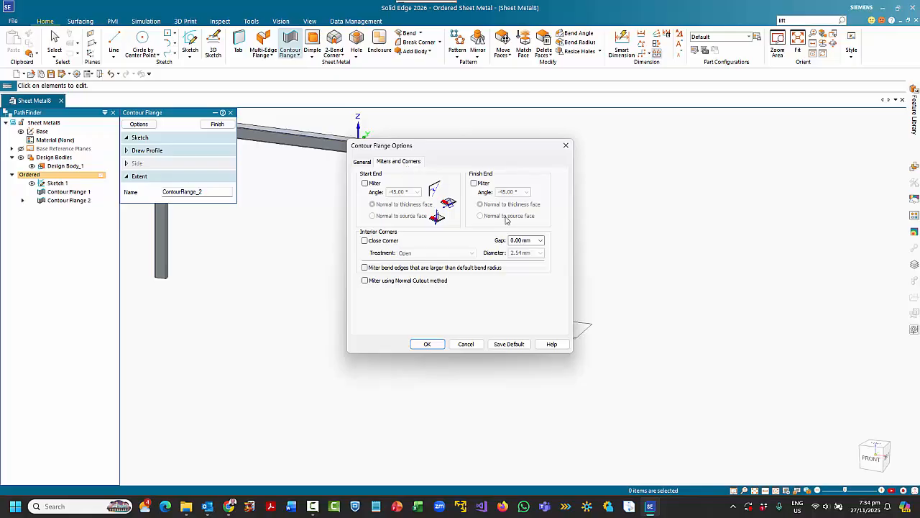
click(518, 239)
text(0.5)
key(Return)
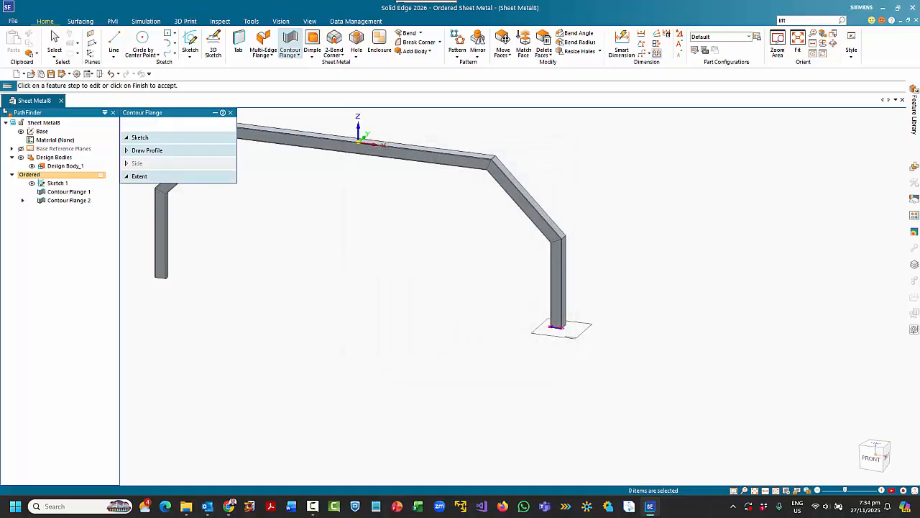
key(Escape)
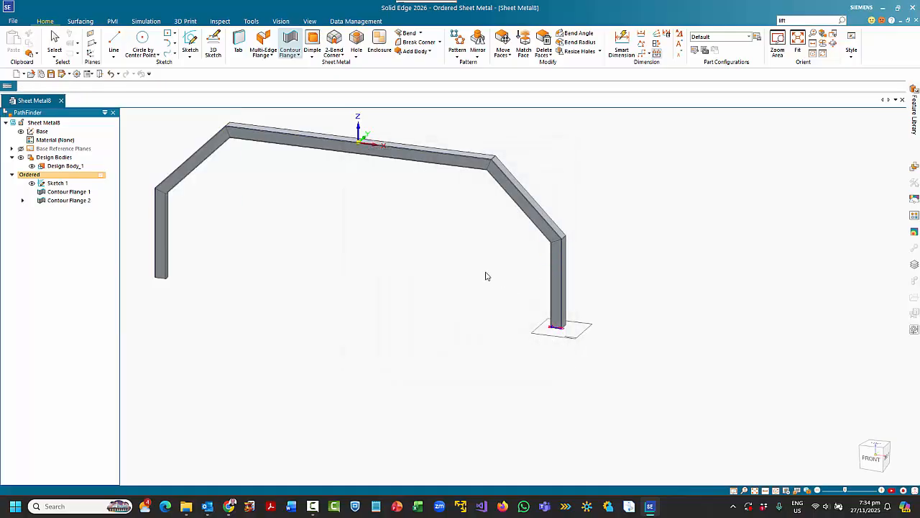
Start another contour flange with its profile plane normal to the right leg's rear vertical edge, at the edge's lower end
scroll(499, 295, up, 3)
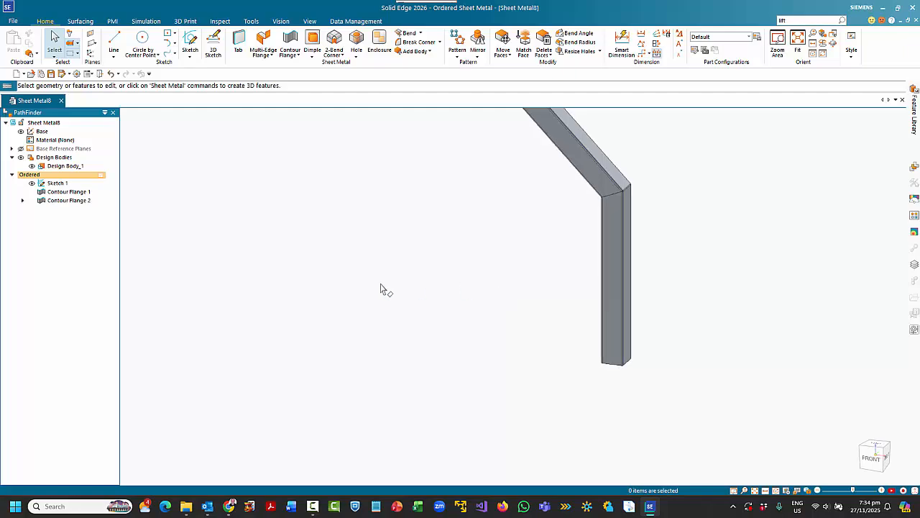
click(81, 201)
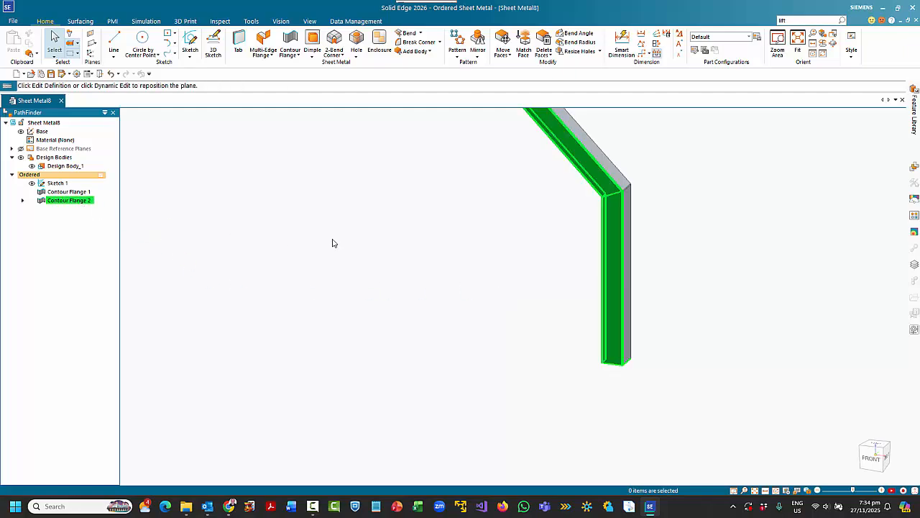
scroll(493, 236, down, 3)
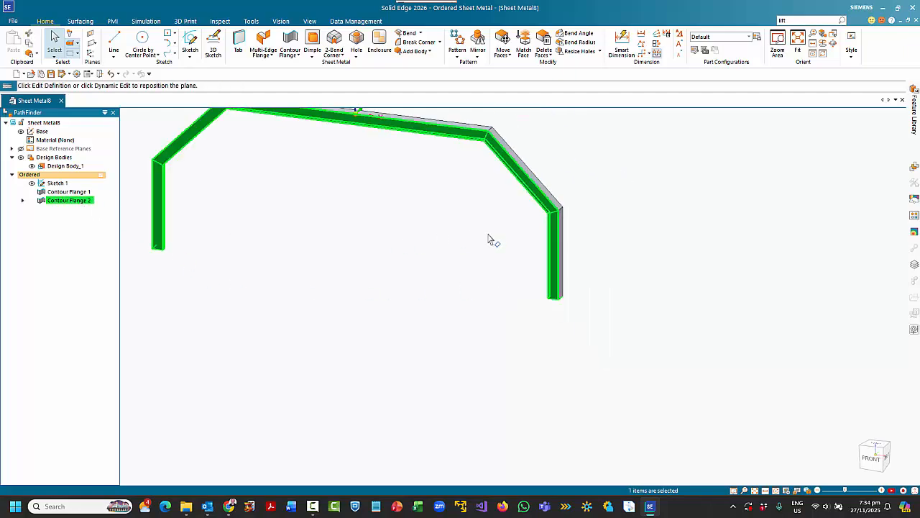
scroll(489, 238, down, 1)
middle_drag(395, 150, 364, 161)
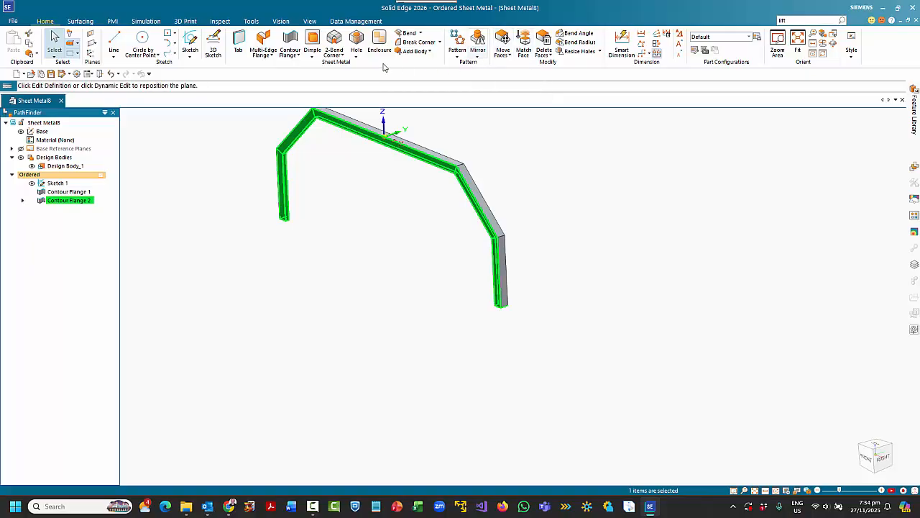
click(291, 41)
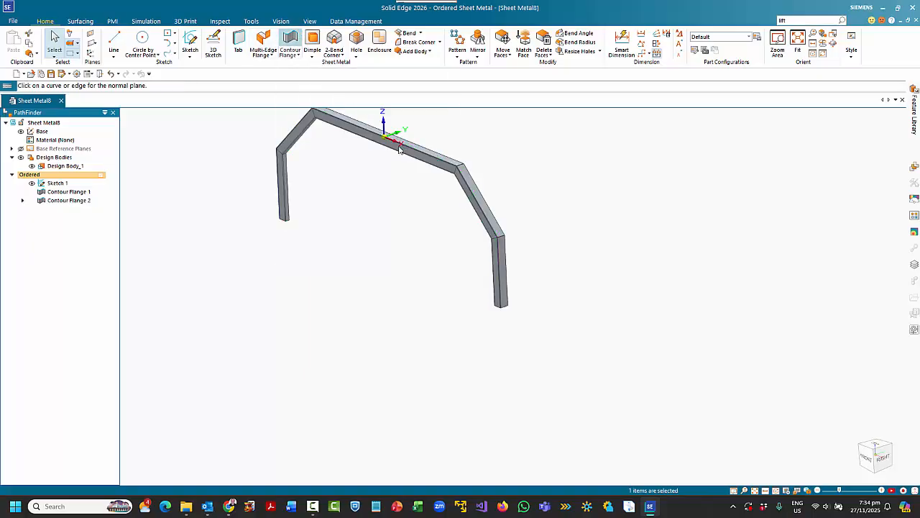
click(506, 280)
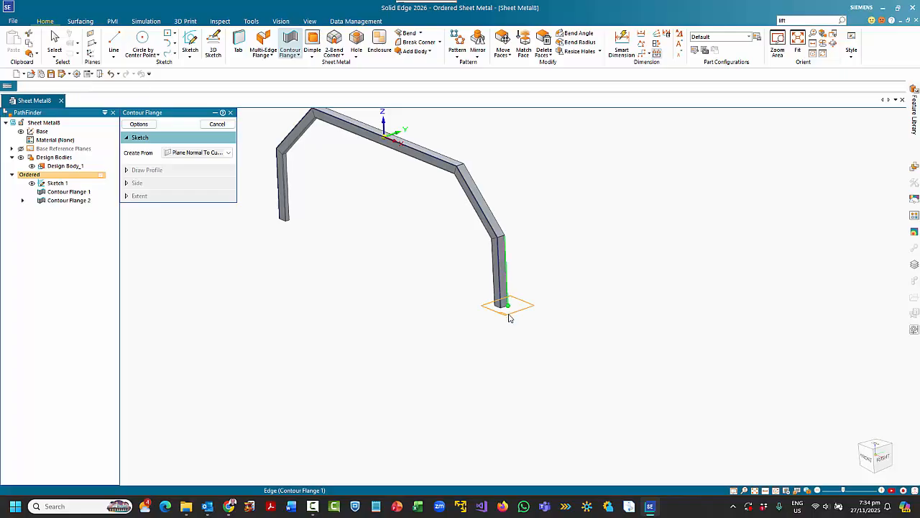
click(508, 312)
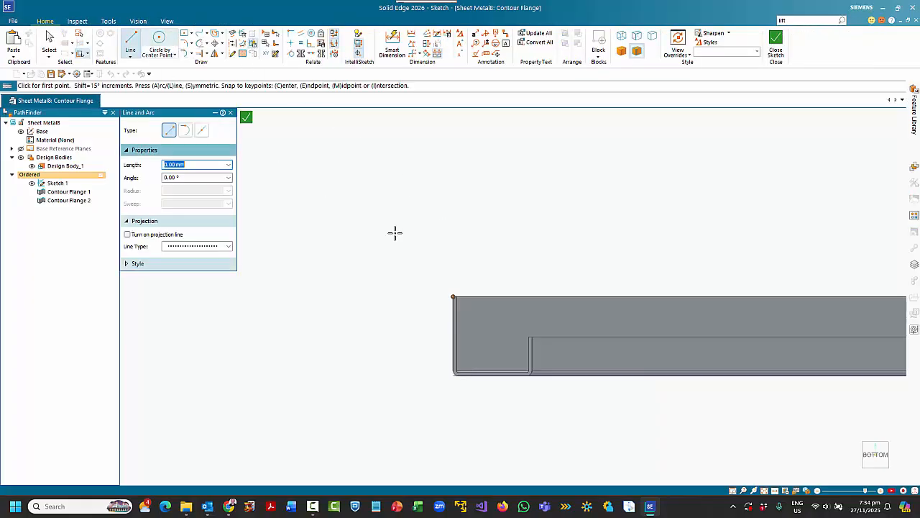
Draw a rear profile of a 50 mm horizontal line and a 24.5 mm line at -90° toward the front flange, then close the sketch
click(453, 296)
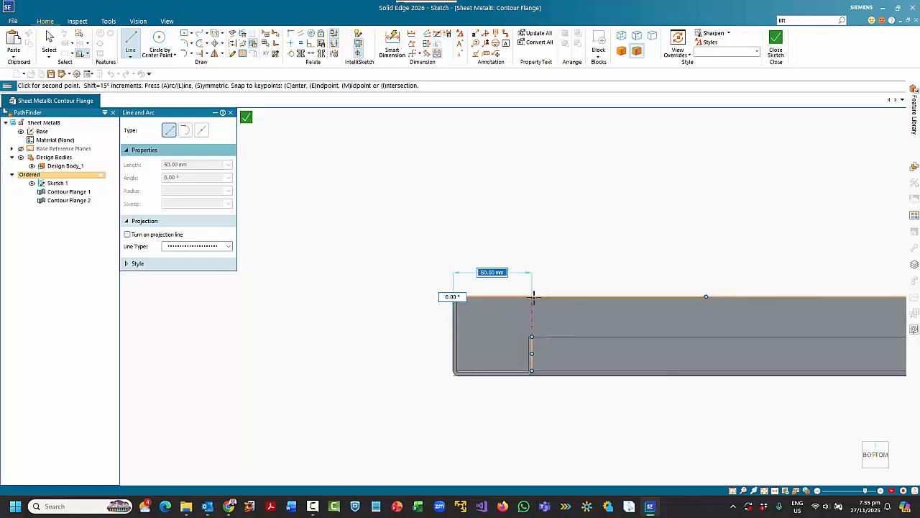
click(533, 297)
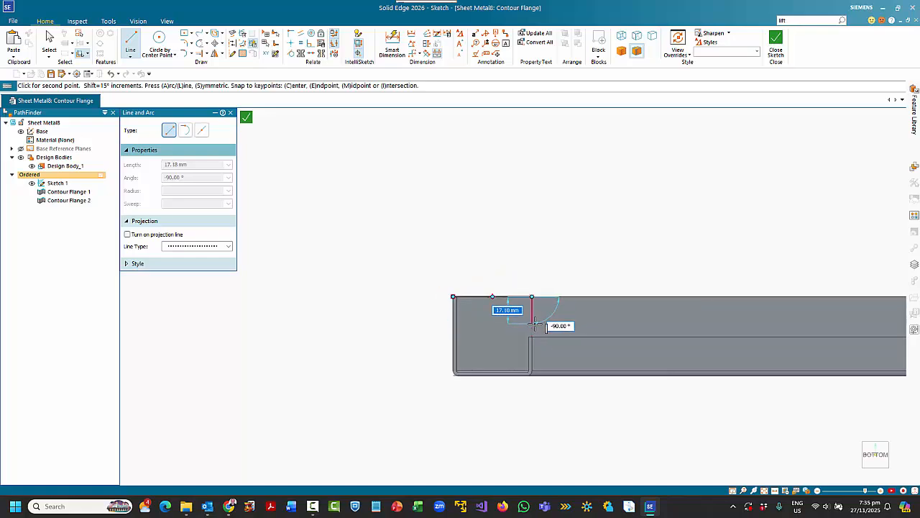
text(24.5)
key(Tab)
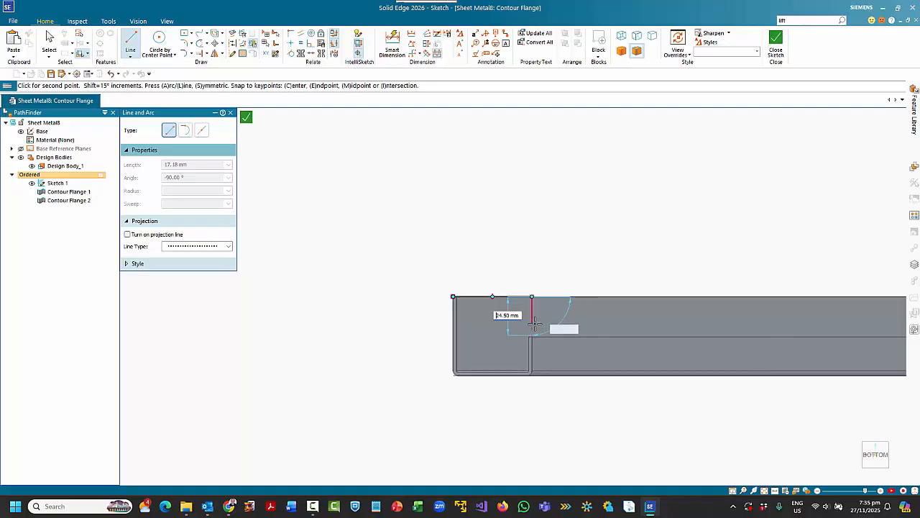
key(Return)
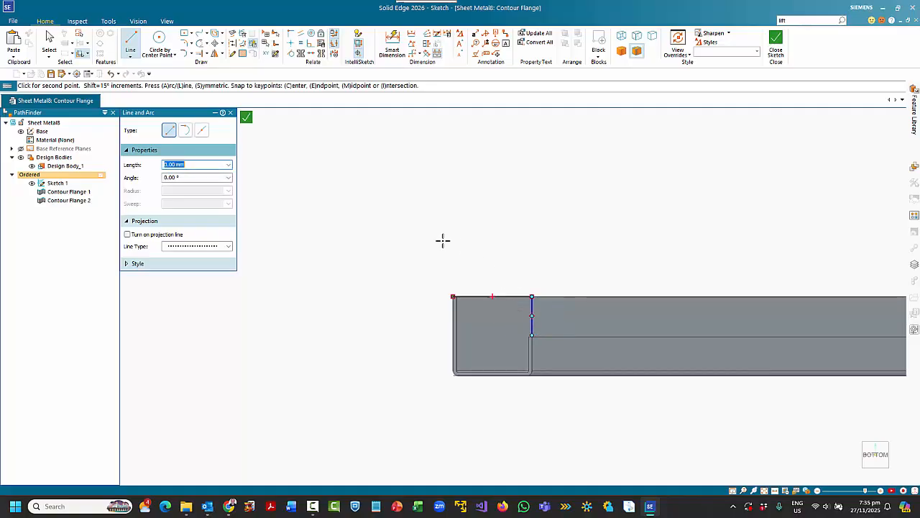
click(246, 119)
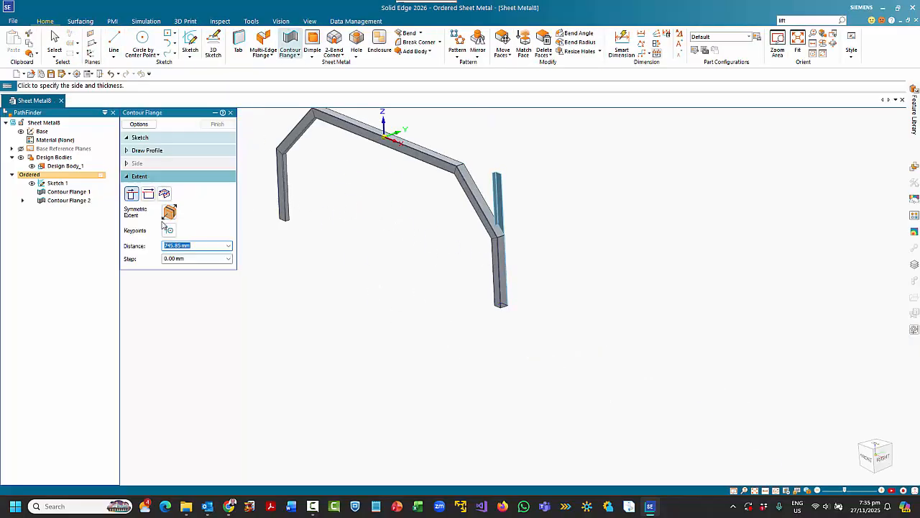
Extend the rear contour flange profile along the frame's whole rear edge chain and complete the flange
click(164, 194)
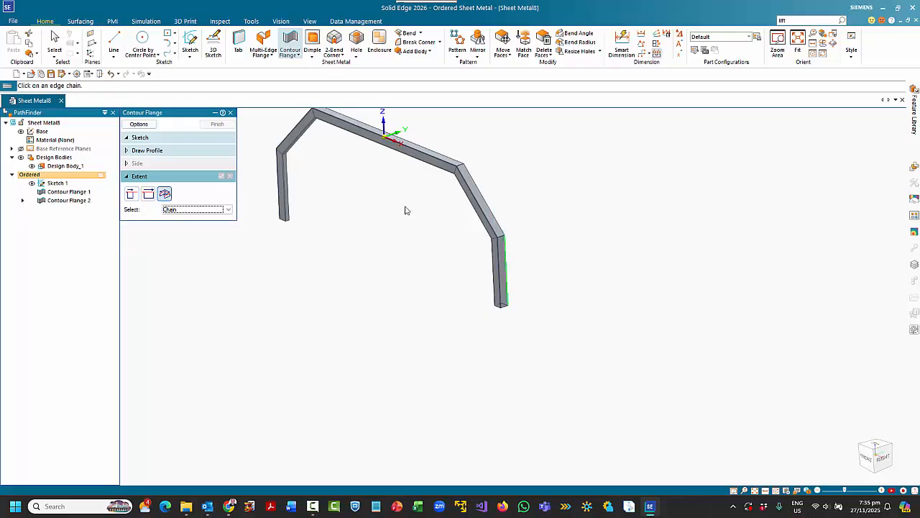
click(489, 215)
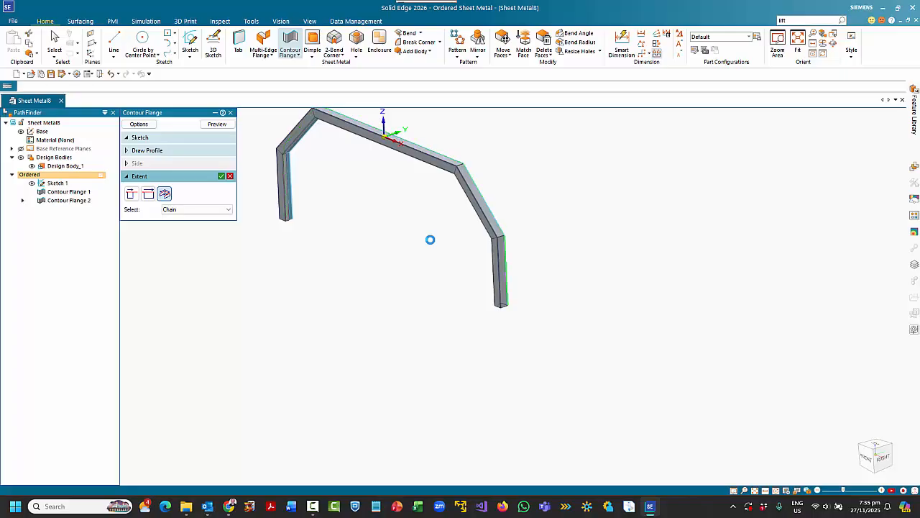
right_click(353, 205)
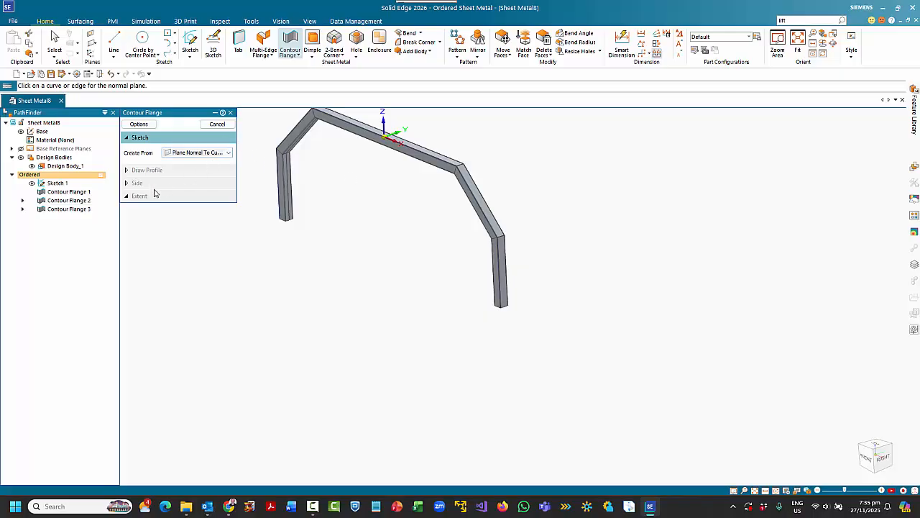
key(Escape)
Edit the rear contour flange's miter and corner options to set its interior corner gap to 0.5 mm, and finish the feature
click(70, 210)
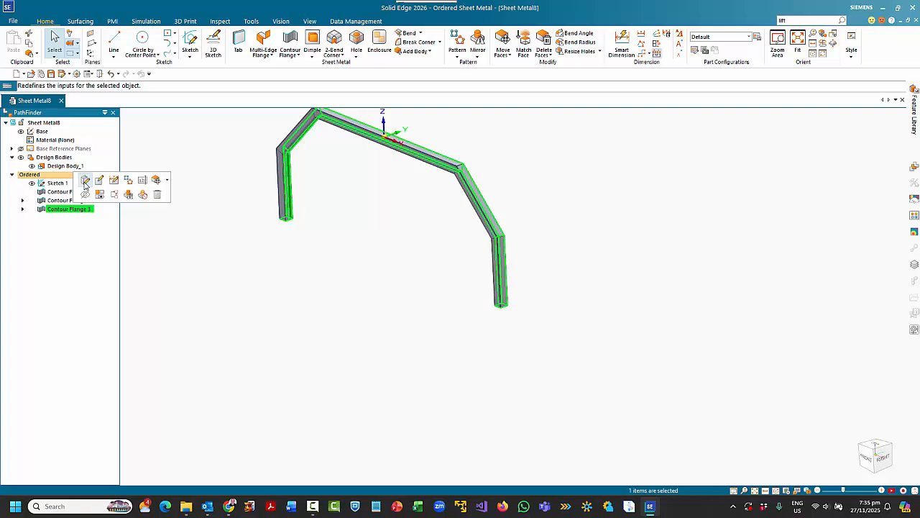
click(85, 184)
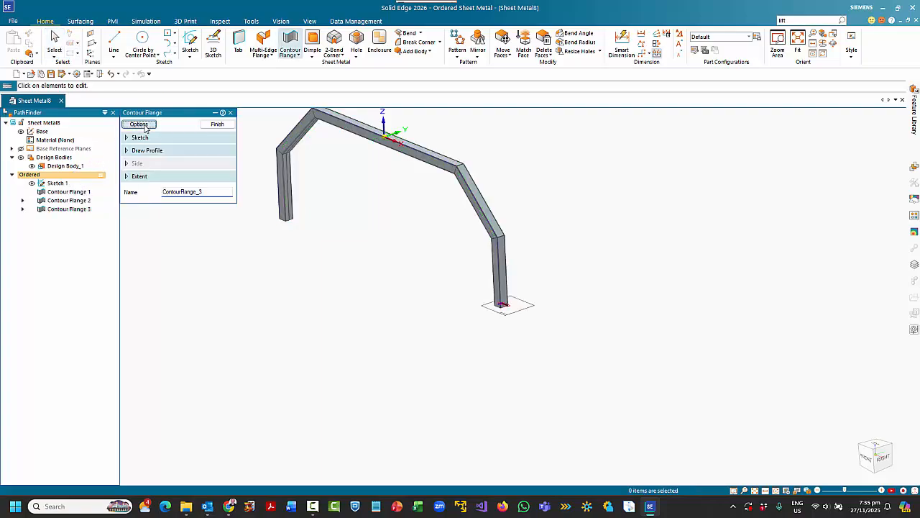
click(140, 124)
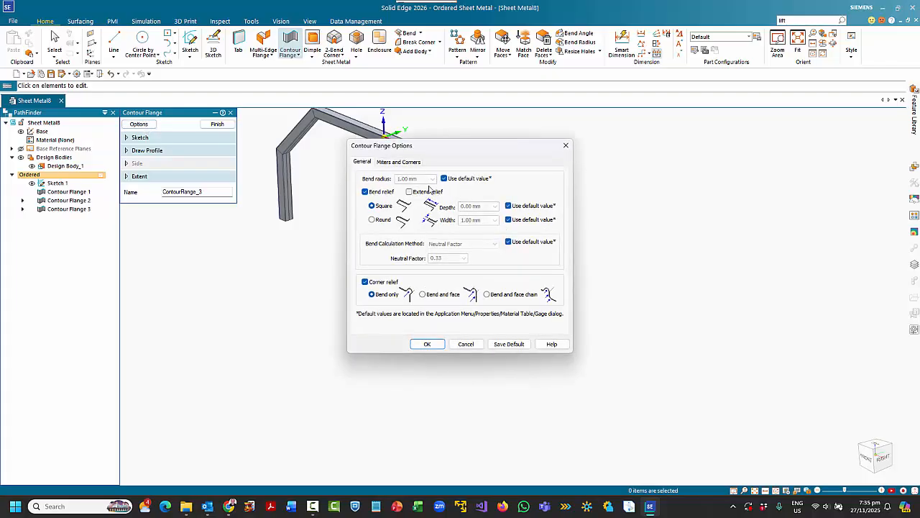
click(401, 161)
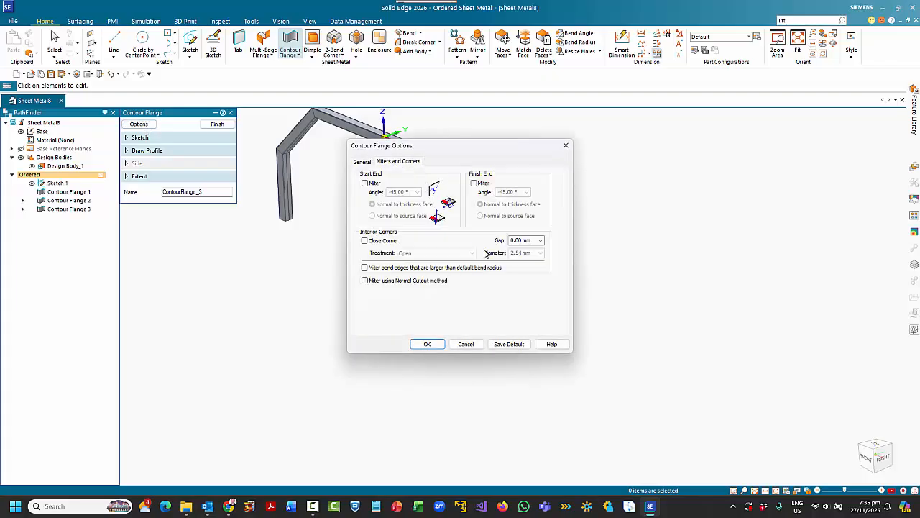
click(528, 241)
text(0.5)
key(Return)
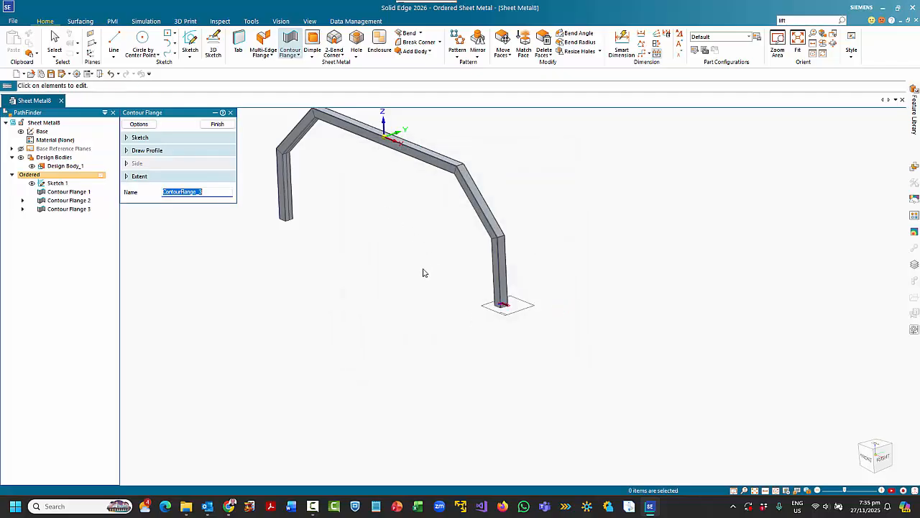
shift+middle_drag(454, 129, 489, 199)
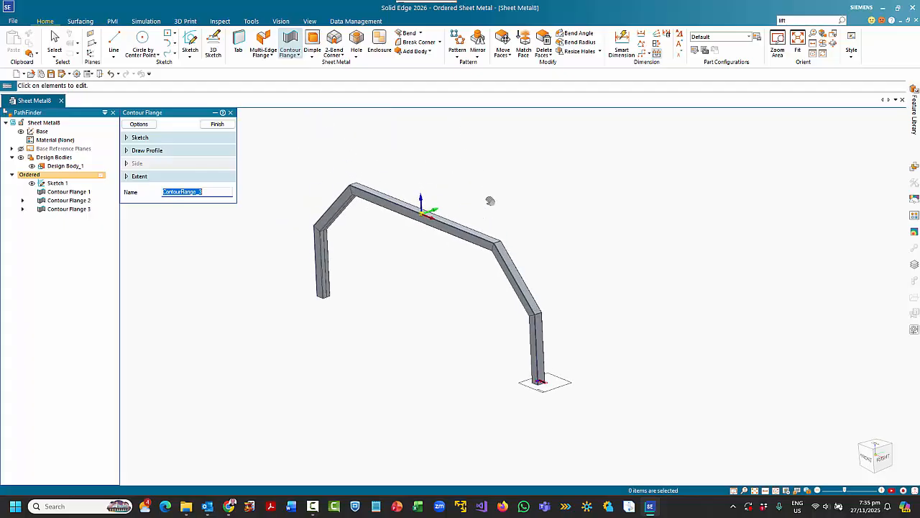
key(Escape)
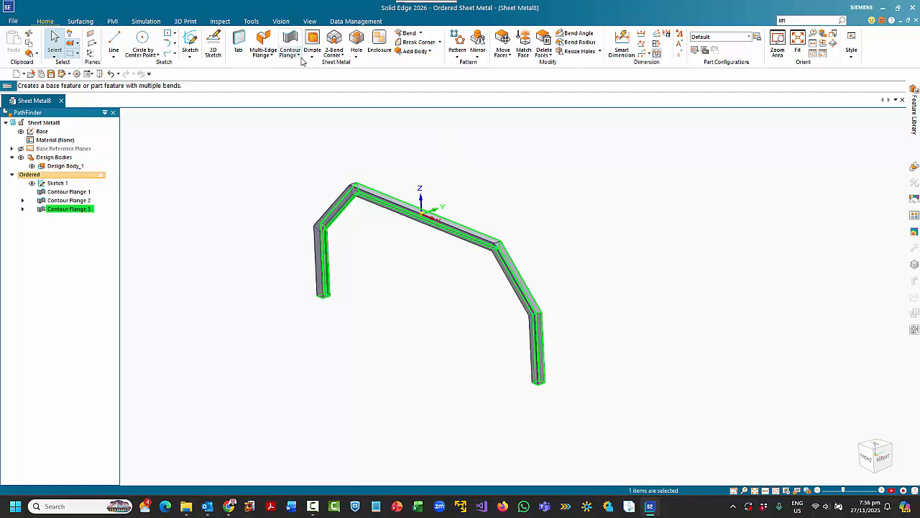
Unbend the frame's upper right corner bend, keeping the top face of the middle beam fixed
click(421, 34)
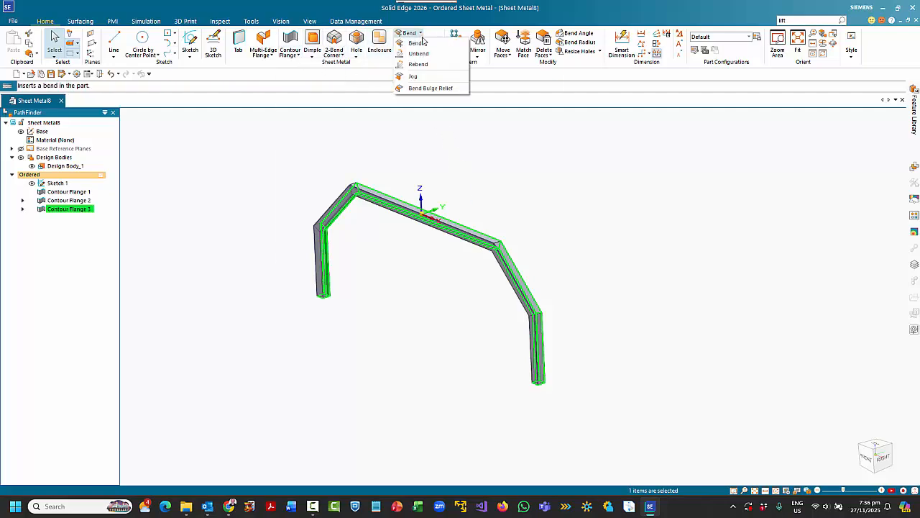
click(417, 54)
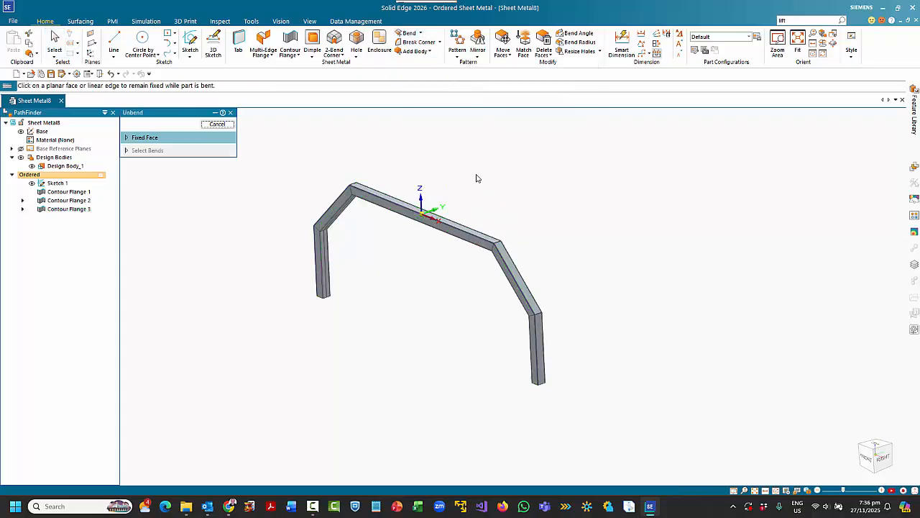
scroll(474, 187, up, 3)
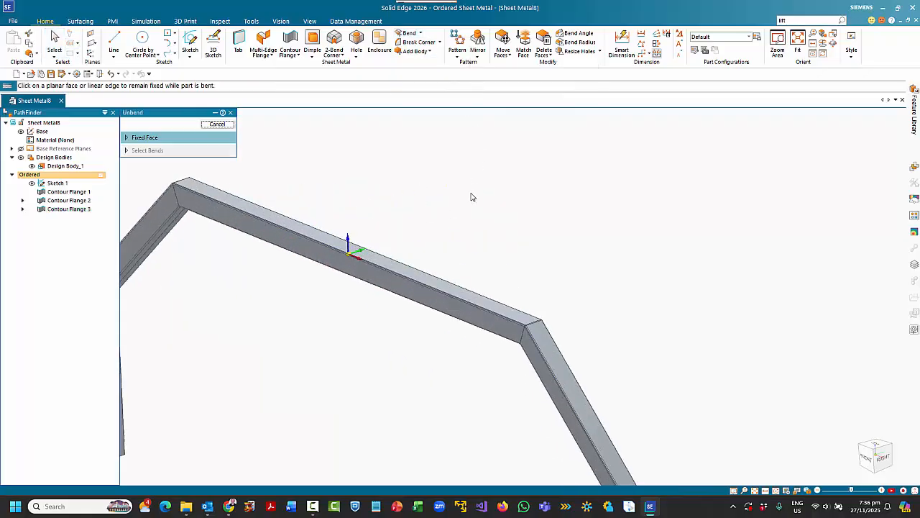
click(502, 314)
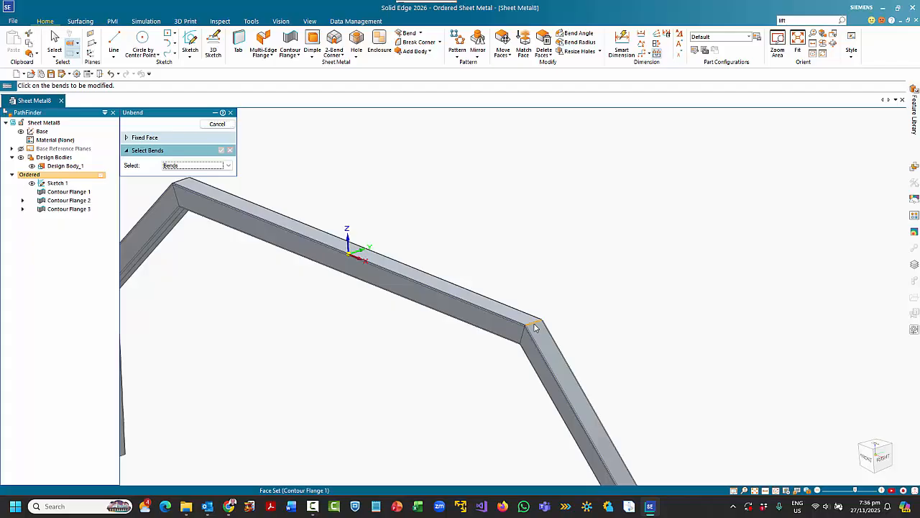
click(544, 318)
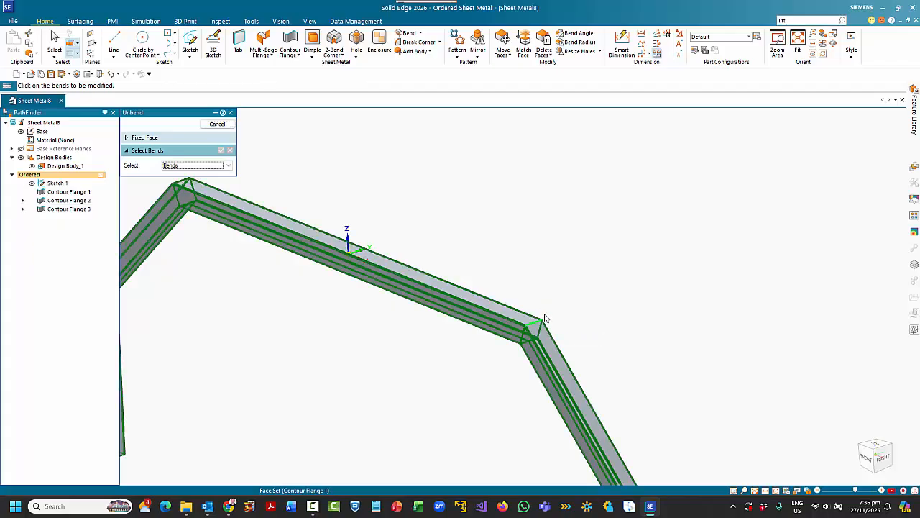
right_click(567, 275)
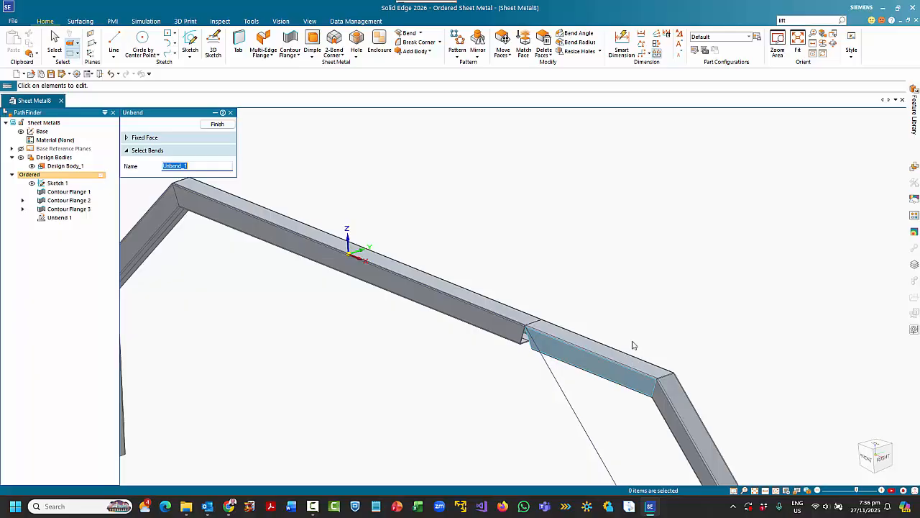
right_click(641, 297)
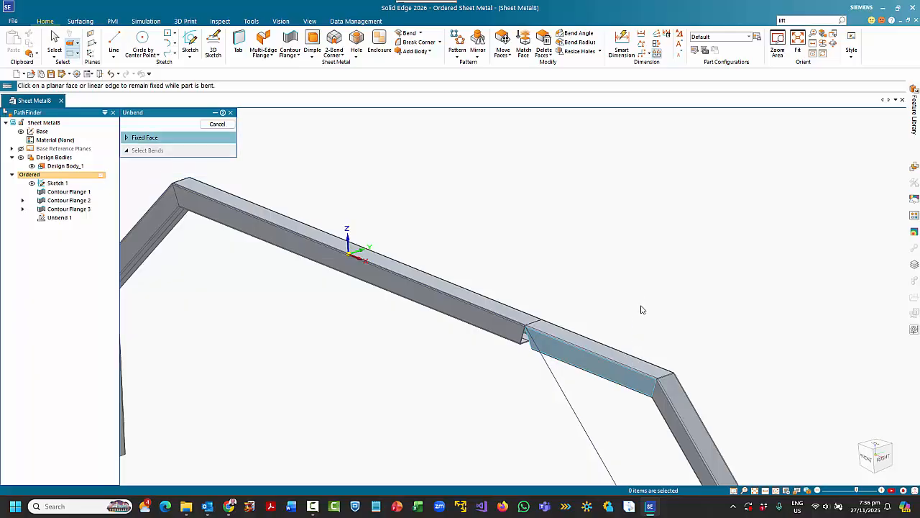
Unbend the bend between the flattened right segment and the right leg, keeping the flattened segment's top face fixed
click(625, 364)
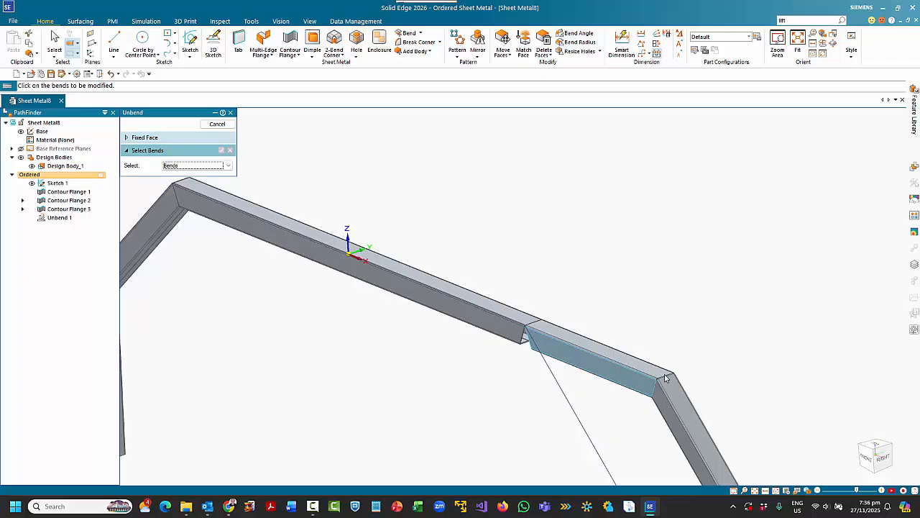
click(685, 335)
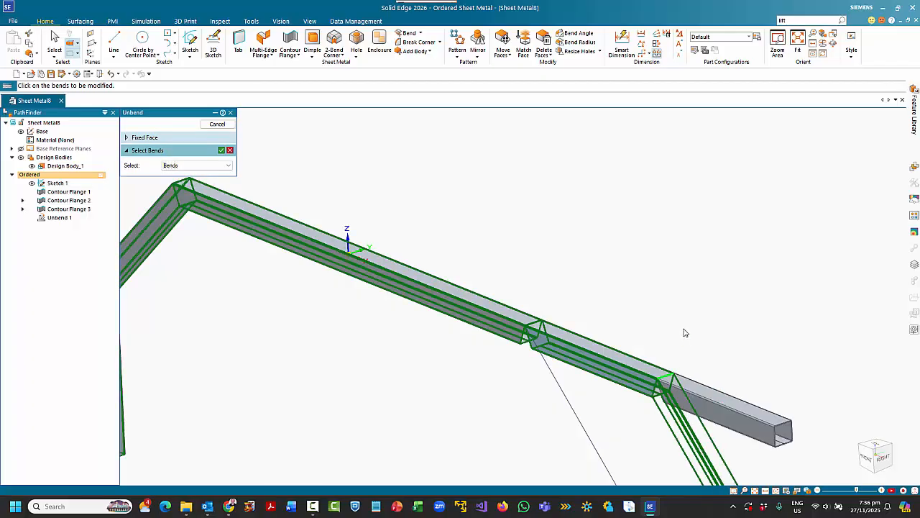
right_click(685, 332)
scroll(709, 317, down, 5)
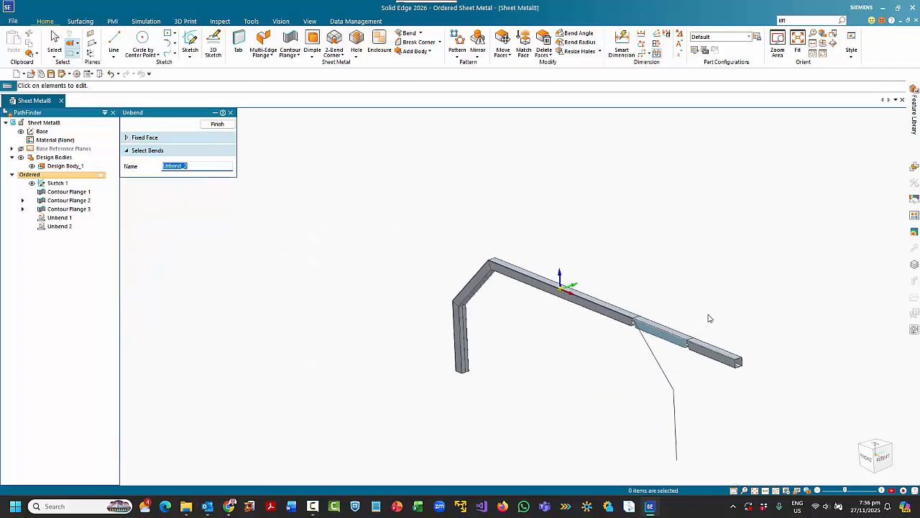
scroll(474, 263, up, 5)
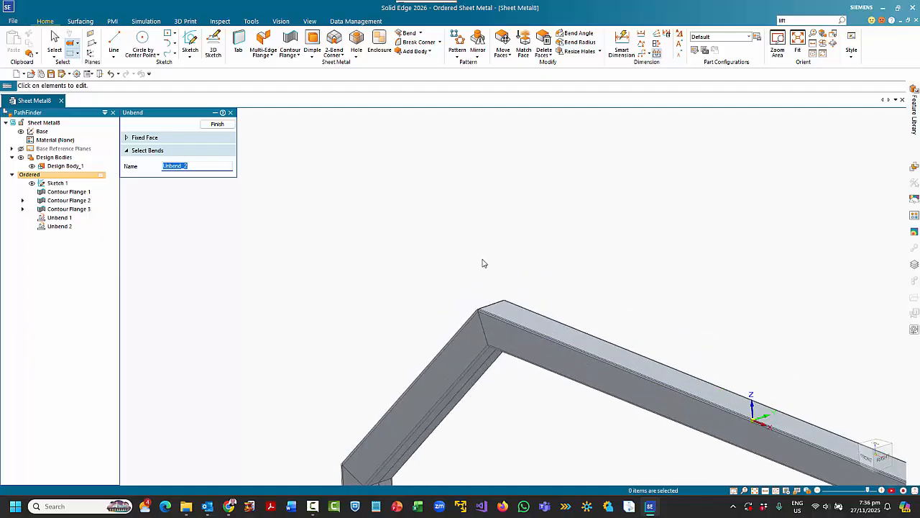
right_click(483, 260)
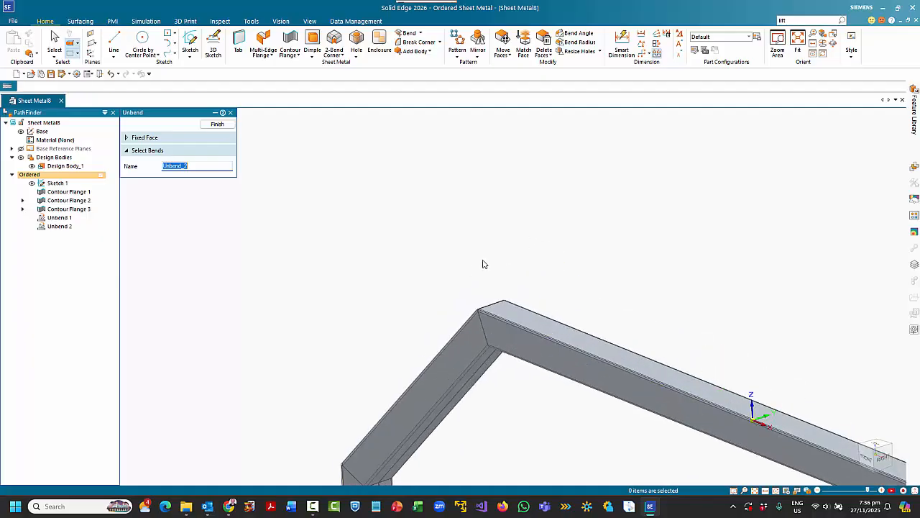
Unbend the upper left corner with the middle beam fixed, and the left leg's bend with the flattened left segment fixed
click(499, 310)
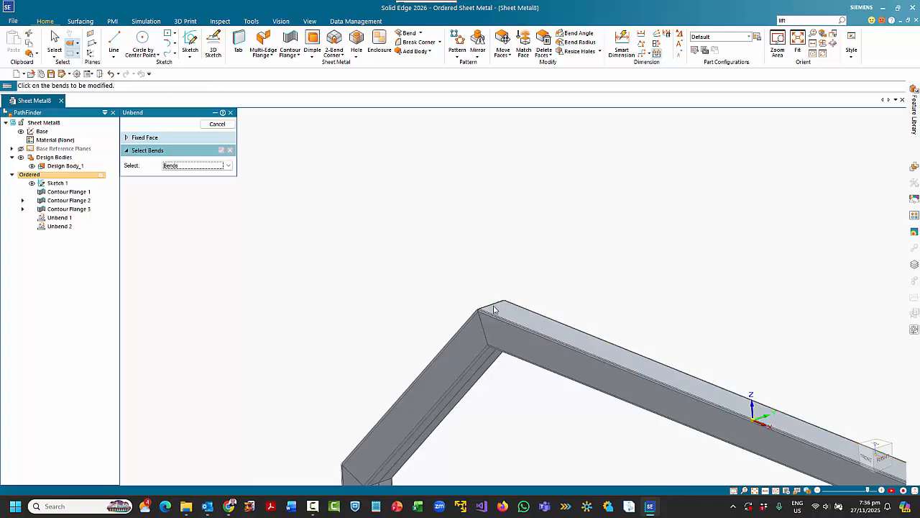
click(493, 307)
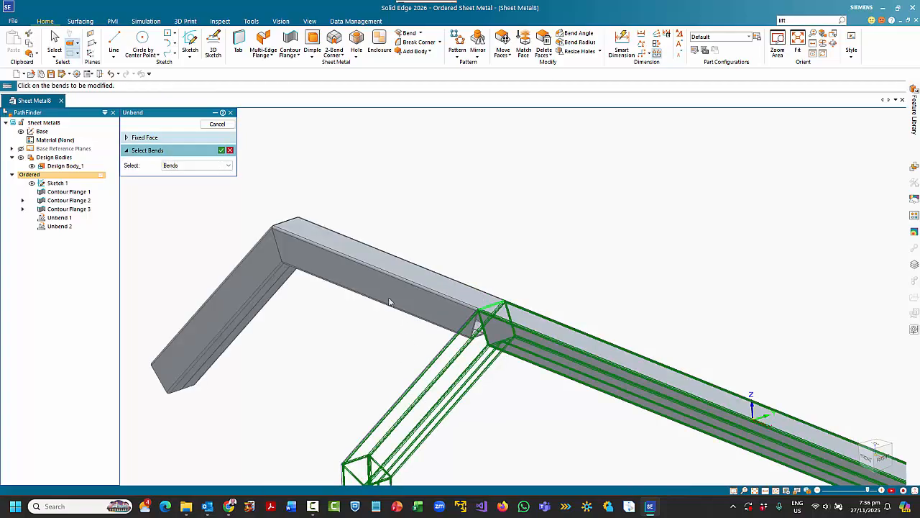
right_click(343, 328)
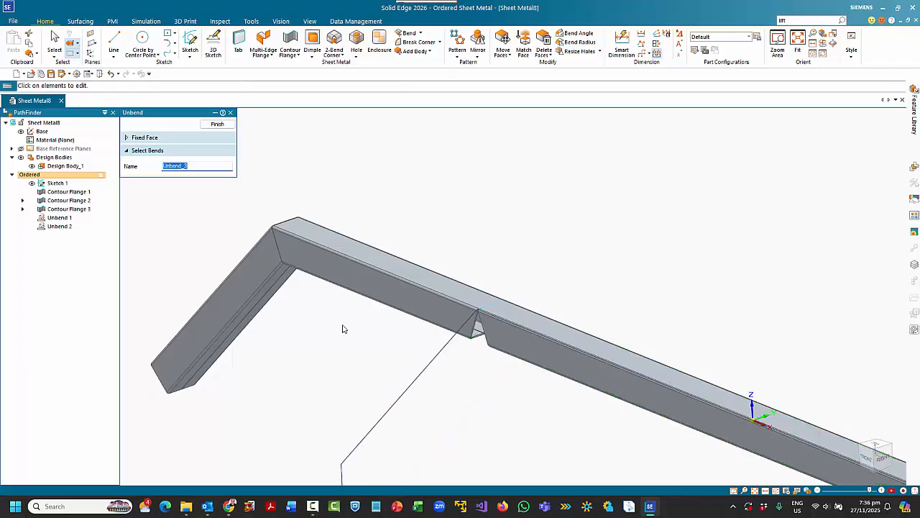
click(300, 234)
click(285, 224)
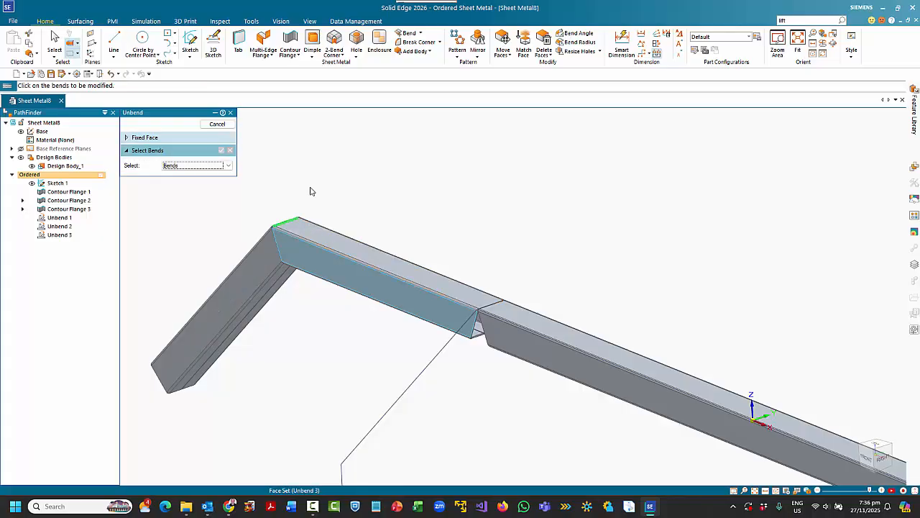
right_click(350, 261)
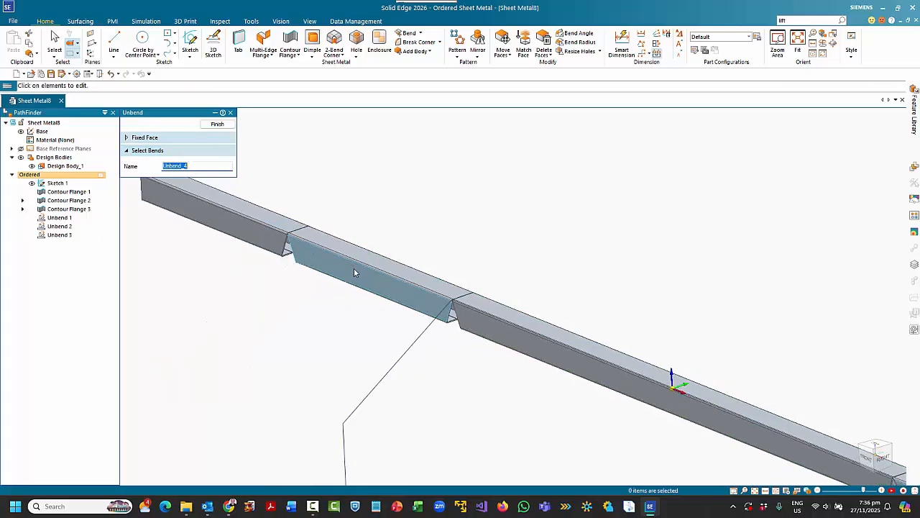
Examine the flattened frame from the front and from below, checking the V-shaped notches and flange ends at the unbent corners
key(ctrl+f)
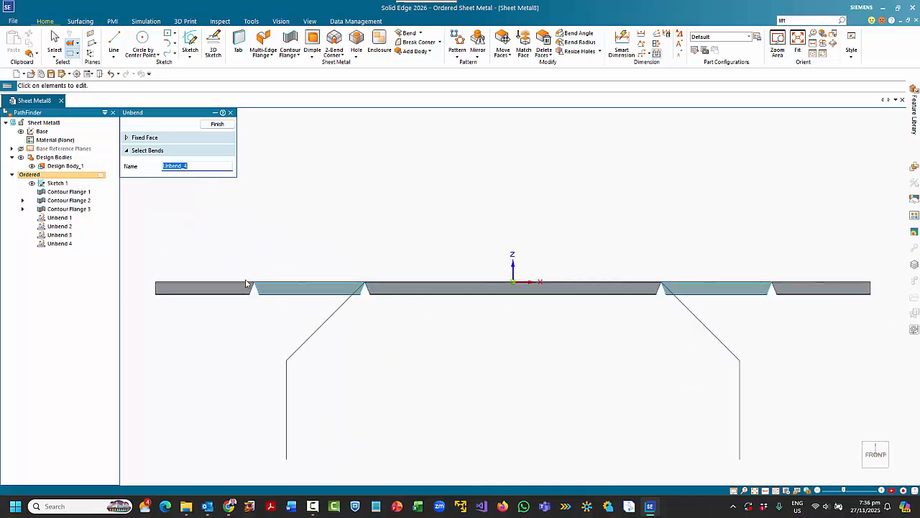
scroll(245, 279, up, 6)
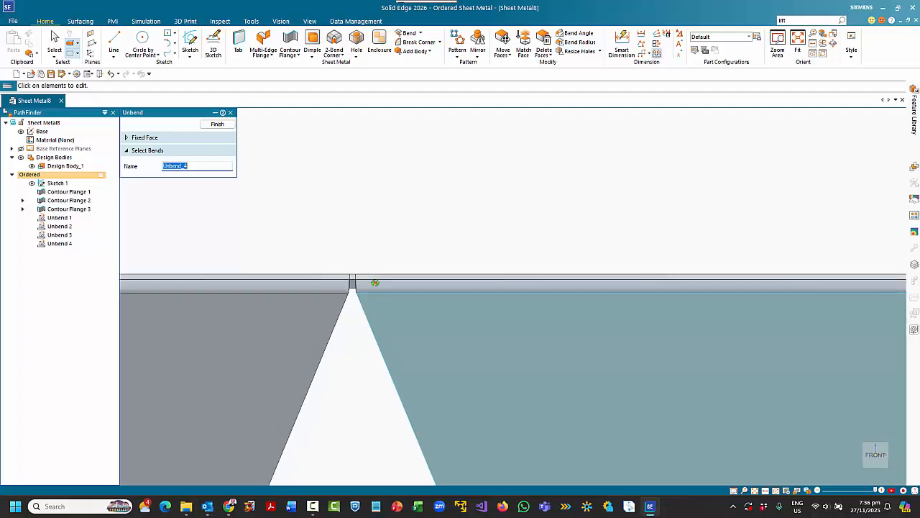
middle_drag(376, 283, 367, 325)
scroll(367, 325, down, 5)
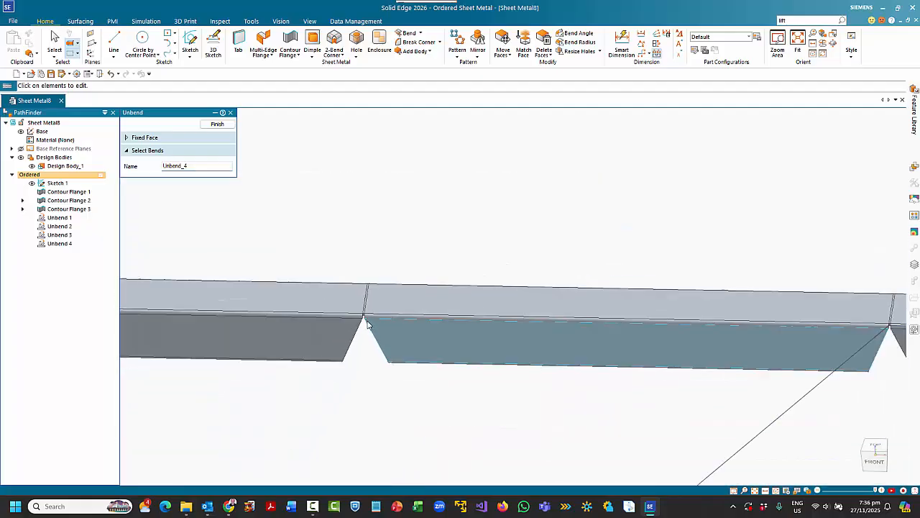
middle_drag(446, 359, 450, 122)
middle_drag(478, 312, 463, 284)
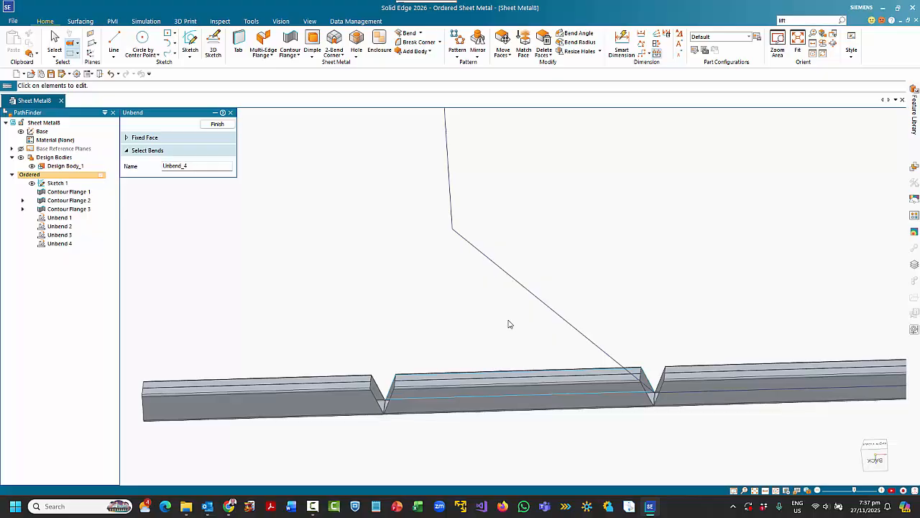
scroll(567, 372, down, 5)
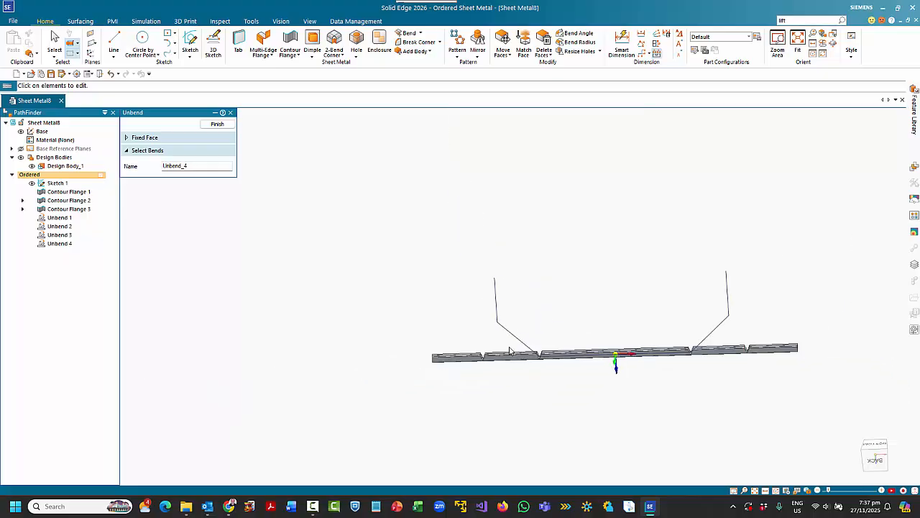
Roll the model history back to Contour Flange 3, before the four unbends, and show the folded frame in an angled front view
click(72, 210)
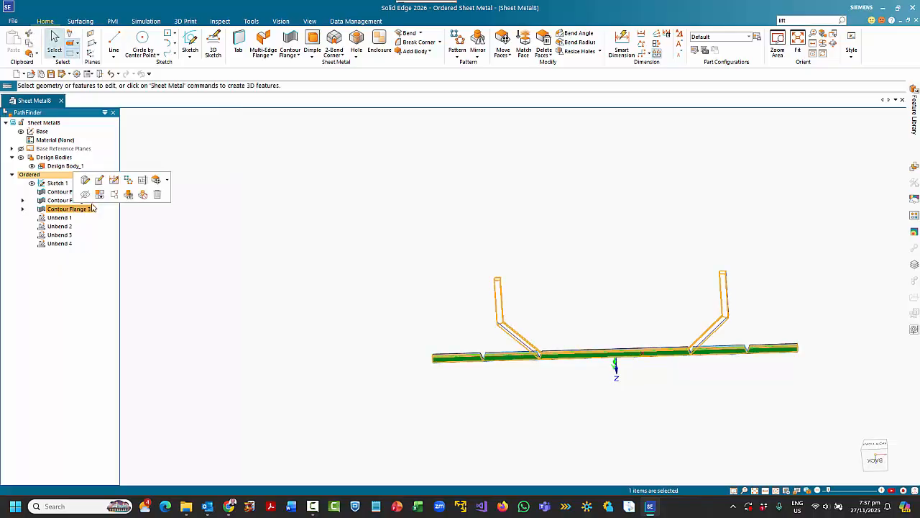
click(114, 194)
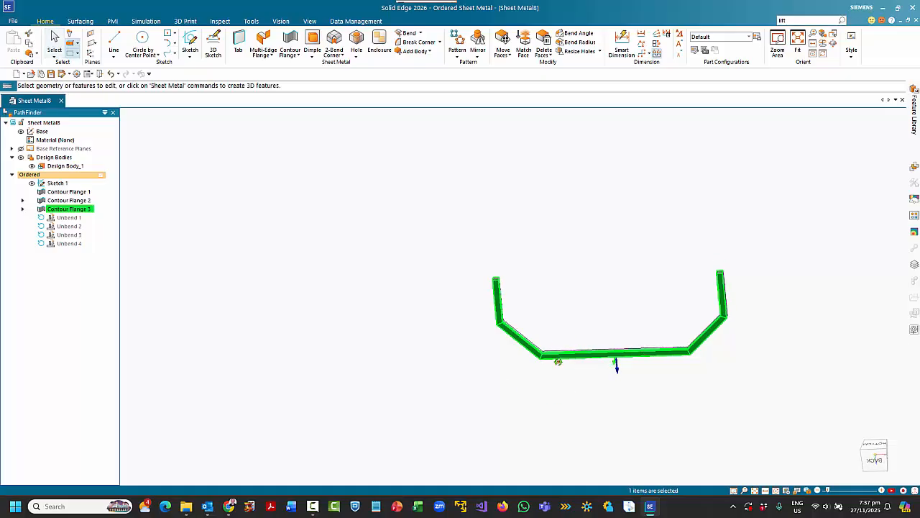
middle_drag(558, 361, 545, 122)
scroll(579, 315, down, 4)
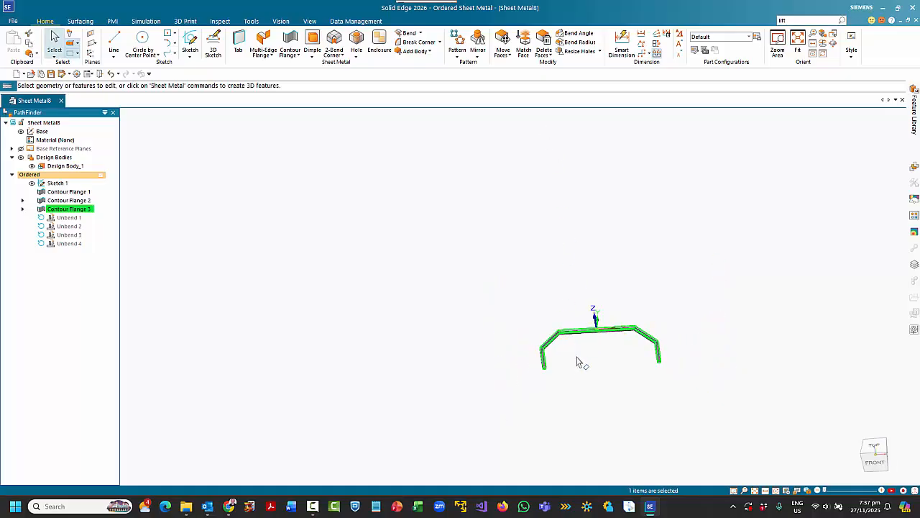
middle_drag(577, 362, 664, 319)
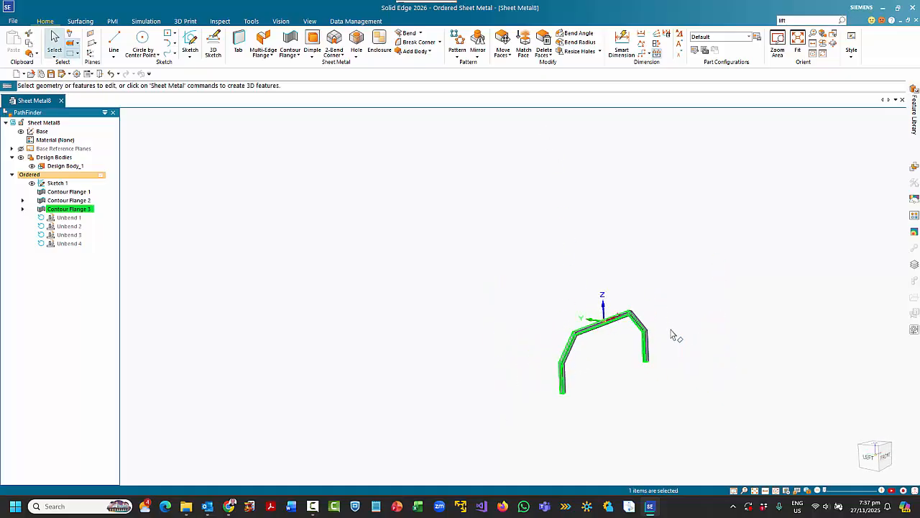
click(672, 336)
scroll(688, 371, up, 6)
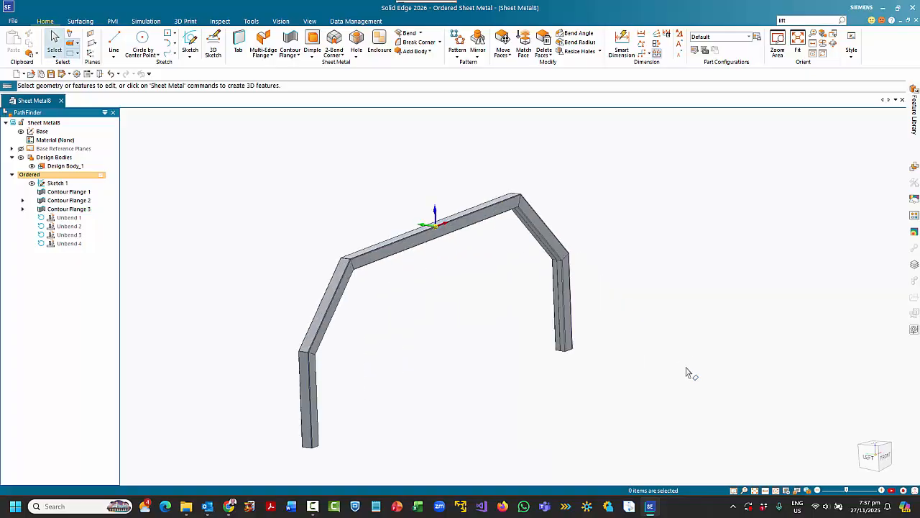